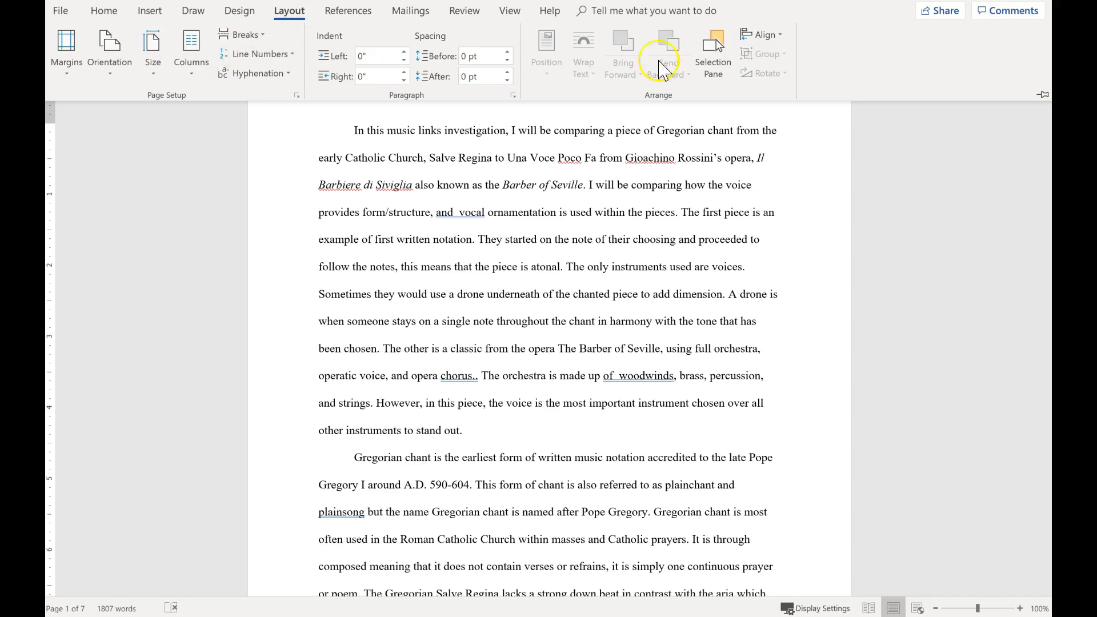
- Lay out the whole document's text in two columns
click(519, 205)
click(629, 268)
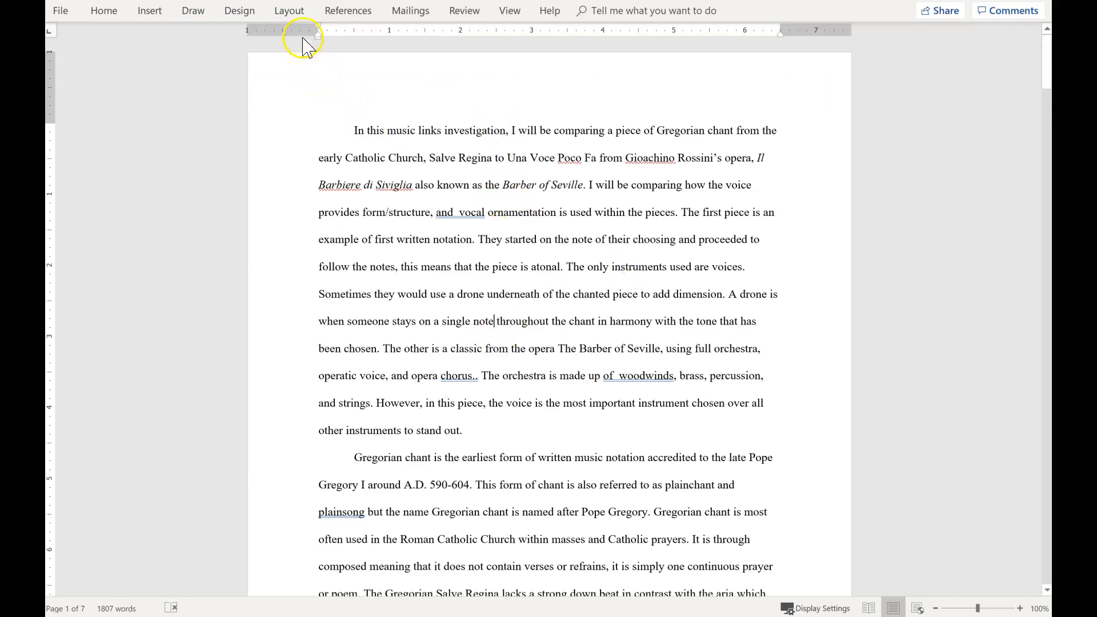
double_click(286, 11)
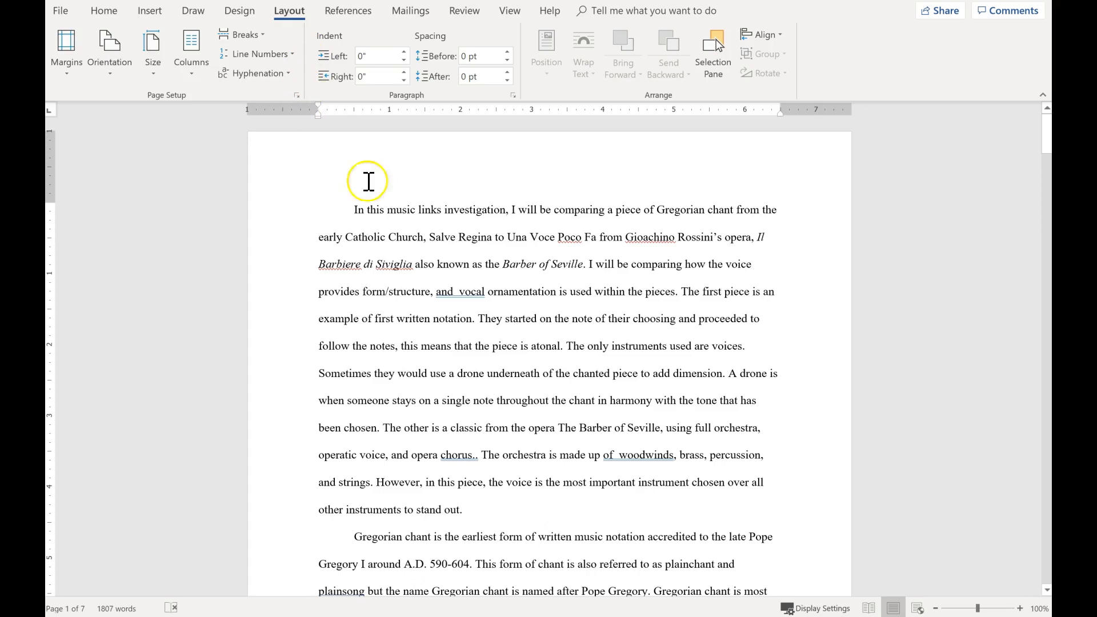
click(189, 54)
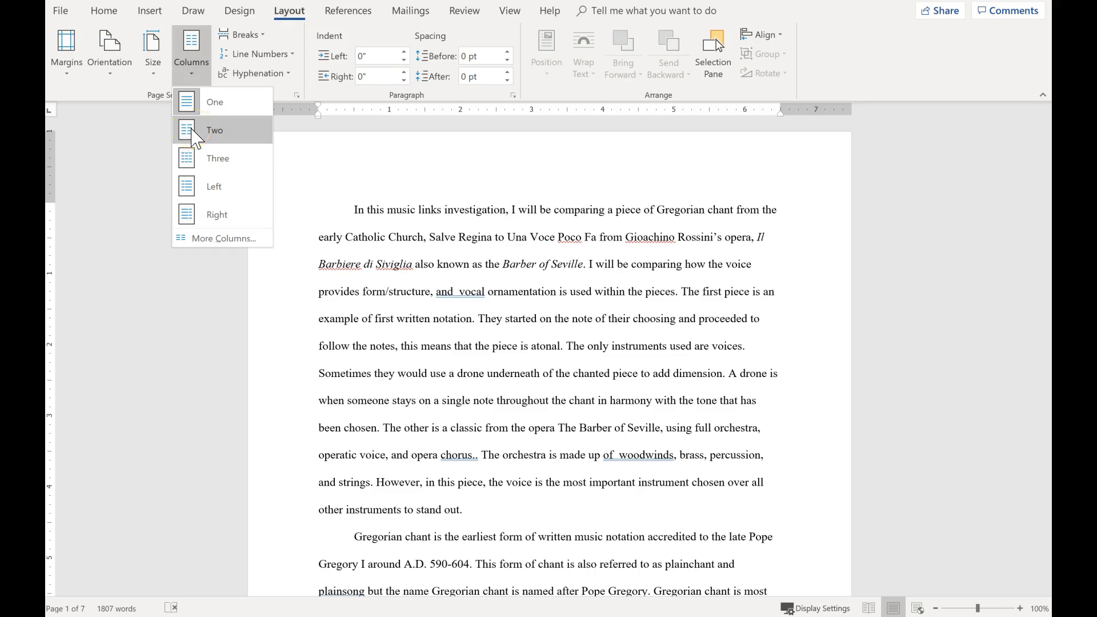
click(194, 133)
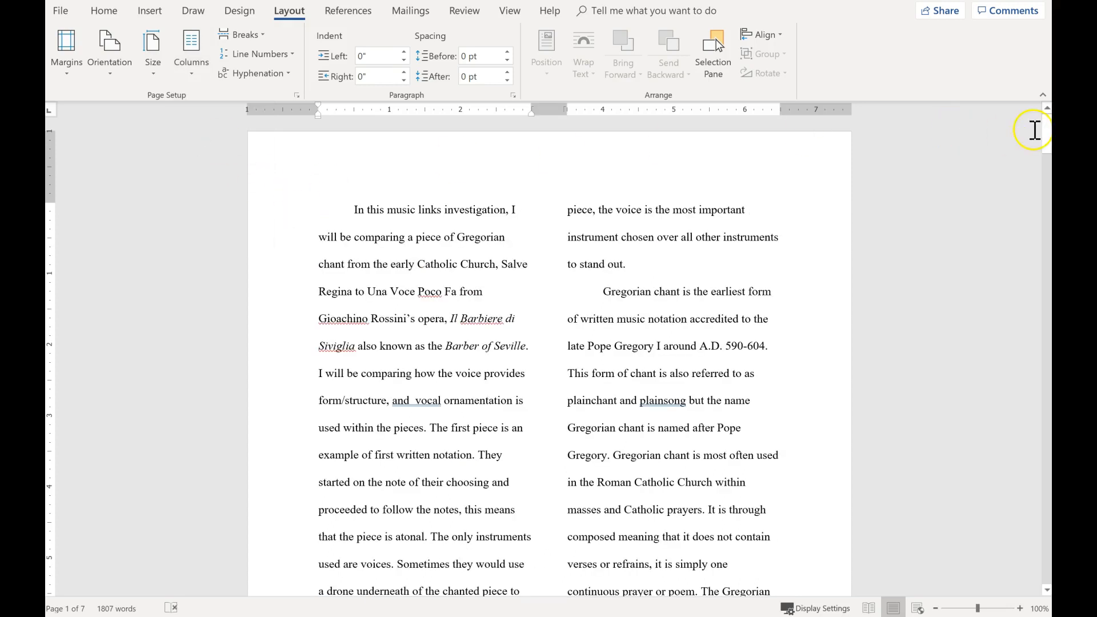
- Set the Work Cited heading and its source entries at the end of the document to a single column
drag(1045, 138, 1045, 565)
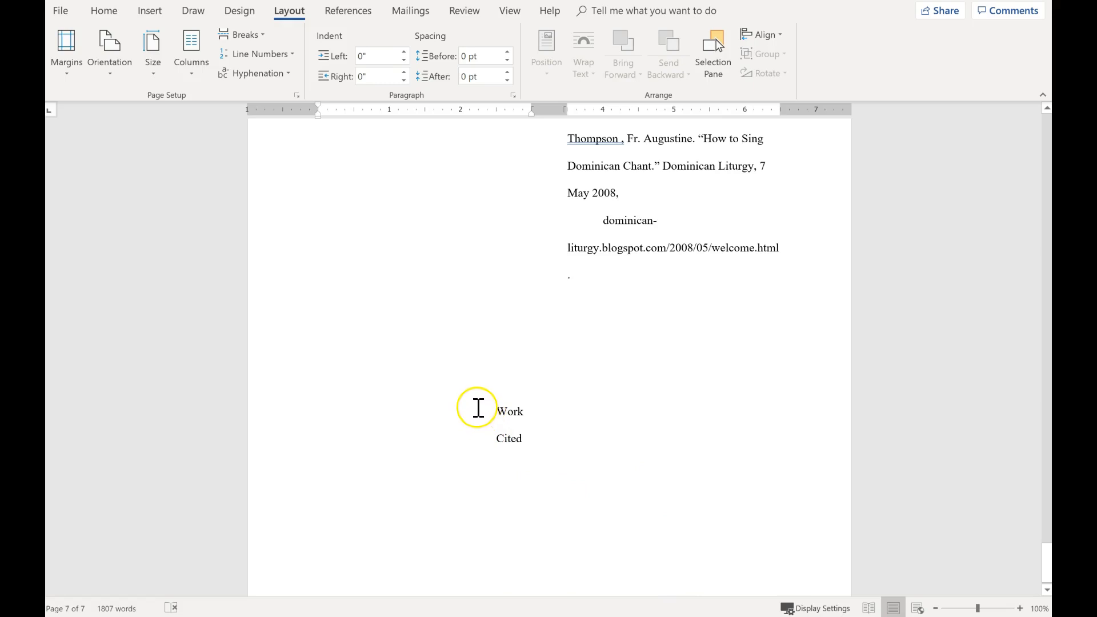
drag(516, 452, 505, 370)
drag(612, 286, 792, 276)
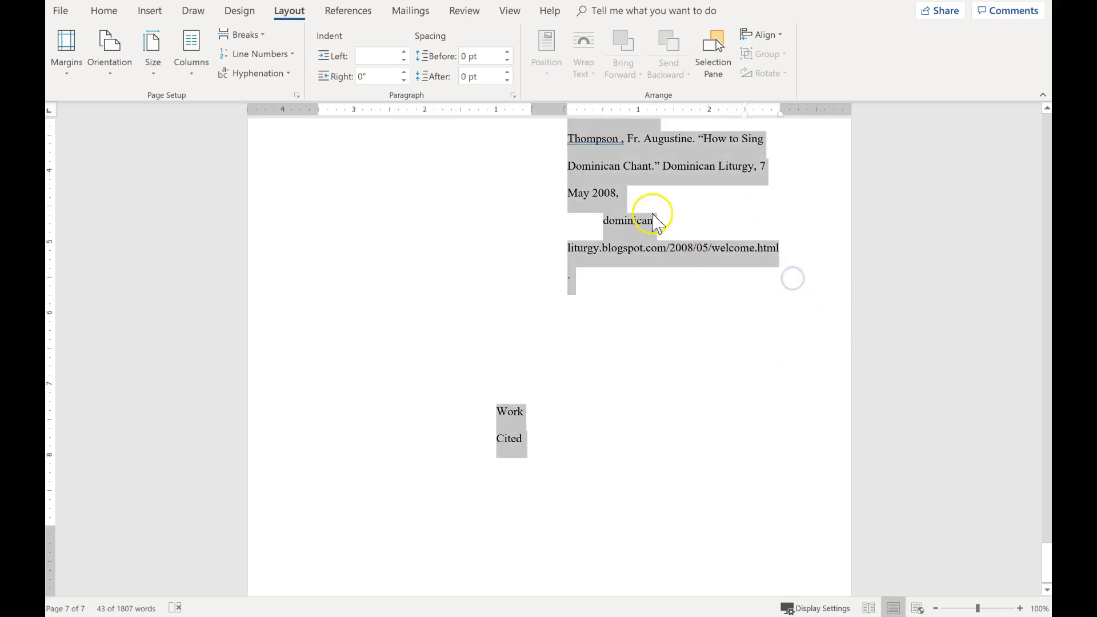
click(197, 72)
click(196, 69)
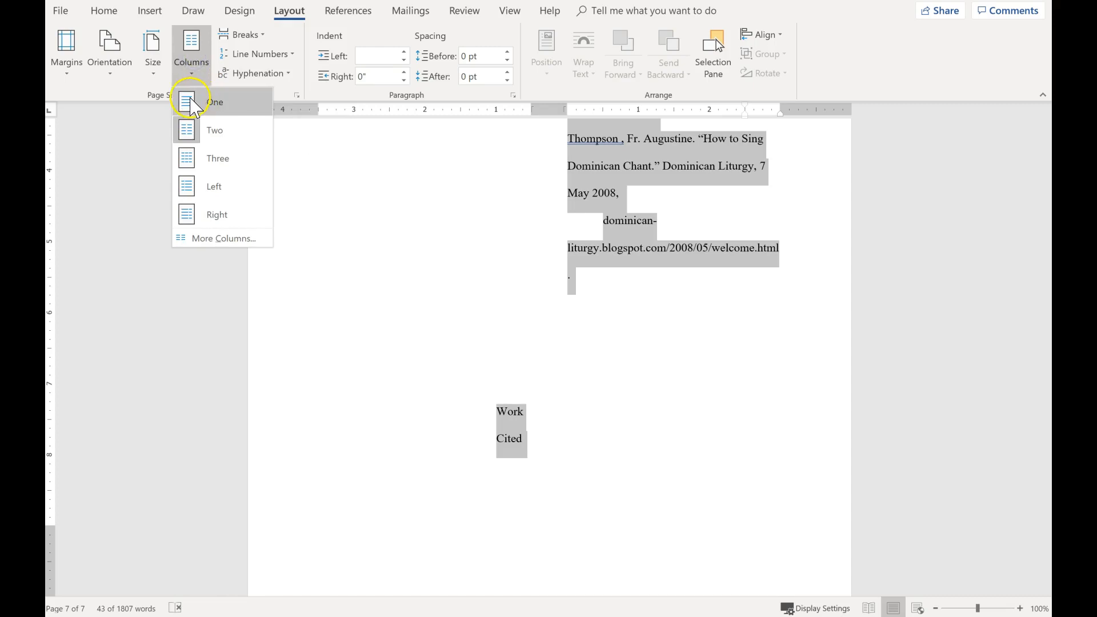
click(195, 105)
click(466, 249)
- Examine the Work Cited page and how it follows the end of the two-column conclusion
scroll(472, 255, up, 3)
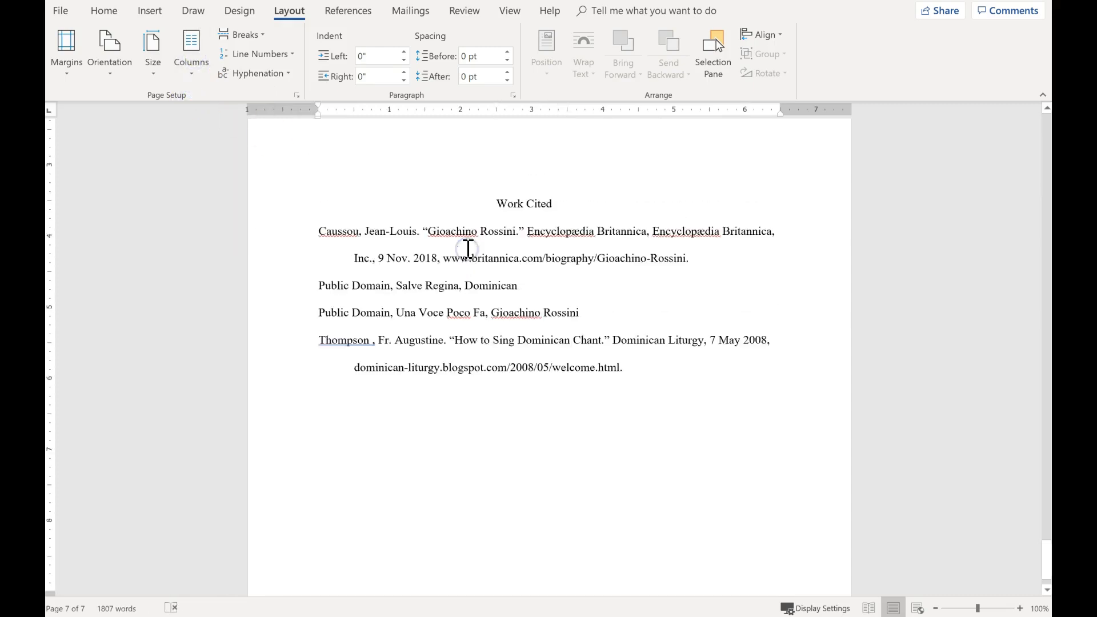
click(470, 258)
scroll(477, 262, up, 4)
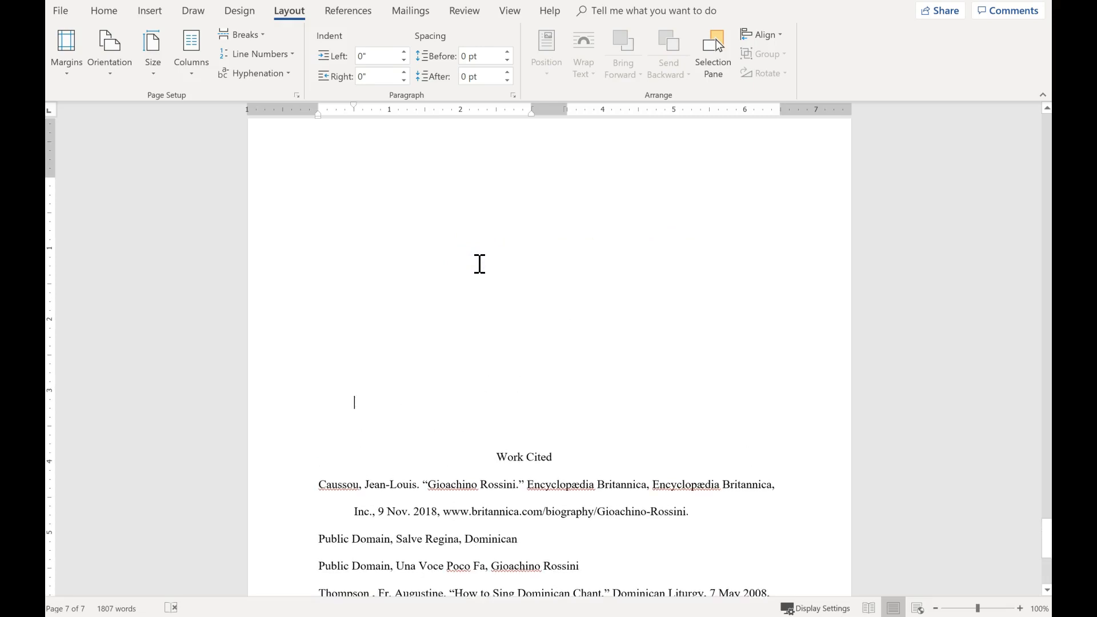
scroll(495, 291, up, 10)
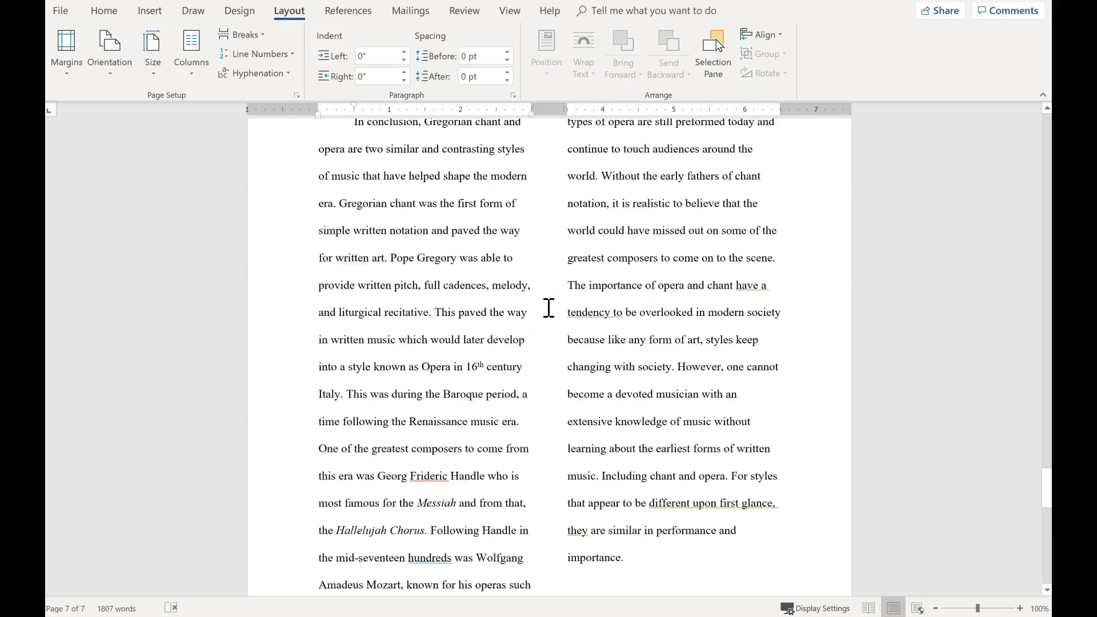
scroll(549, 308, down, 10)
click(550, 308)
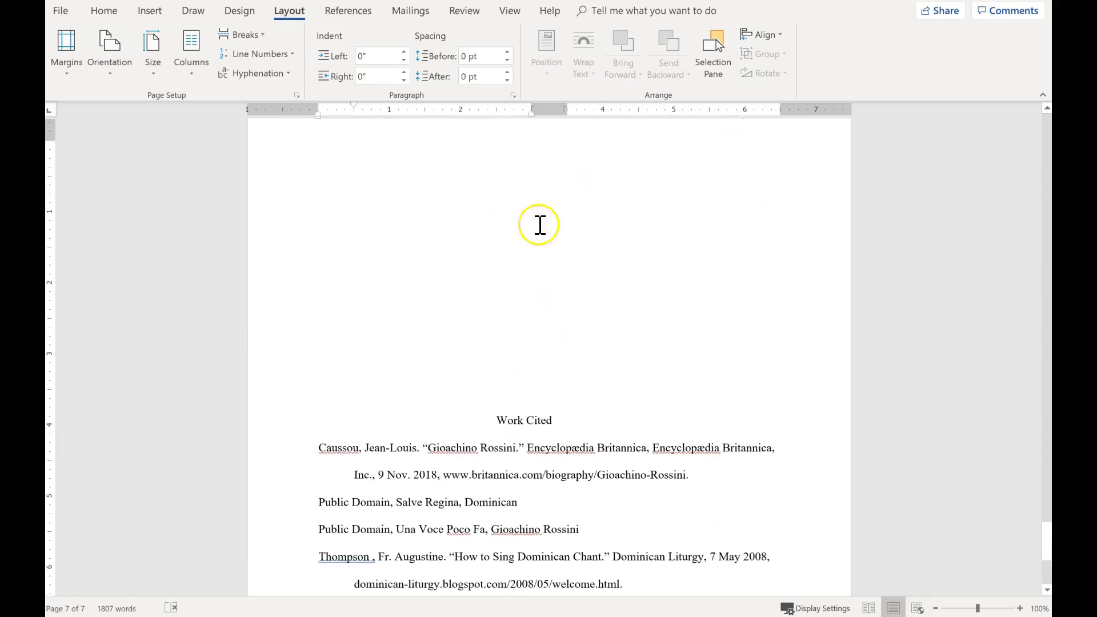
scroll(594, 251, down, 1)
scroll(472, 242, up, 3)
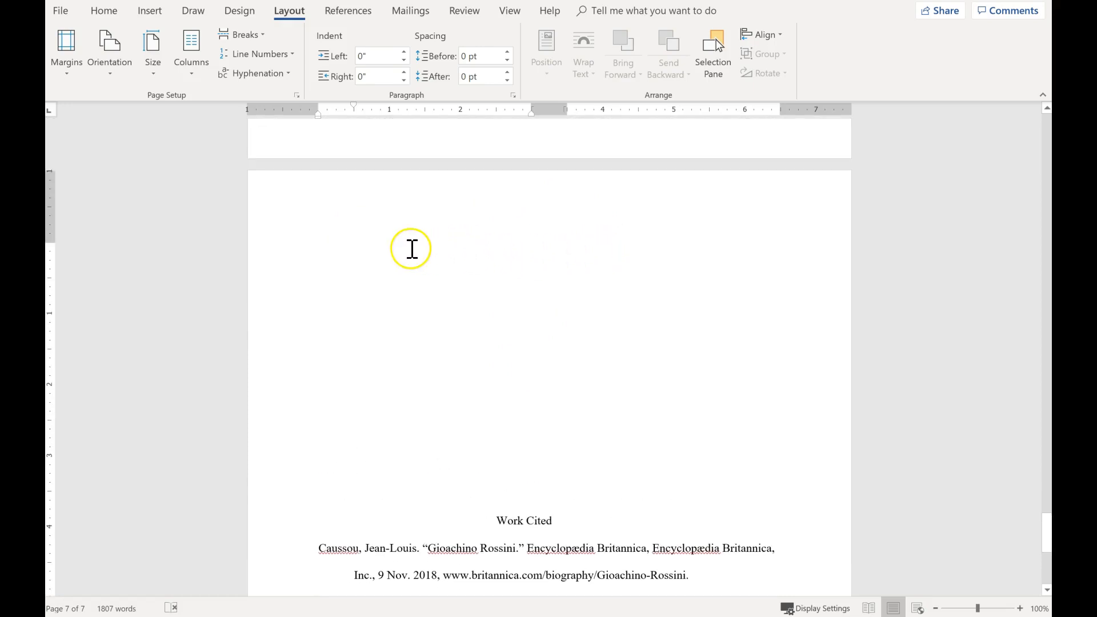
- Try to delete all the blank space above the Work Cited heading at once, and undo that deletion
drag(345, 250, 754, 394)
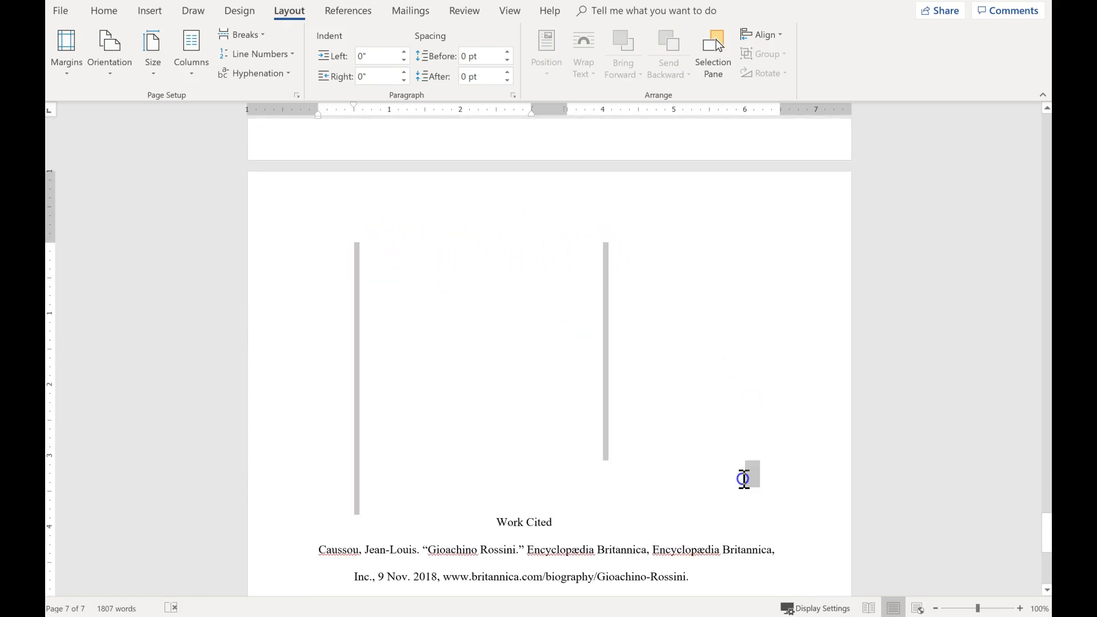
click(396, 280)
drag(388, 259, 813, 476)
key(Delete)
scroll(456, 377, up, 4)
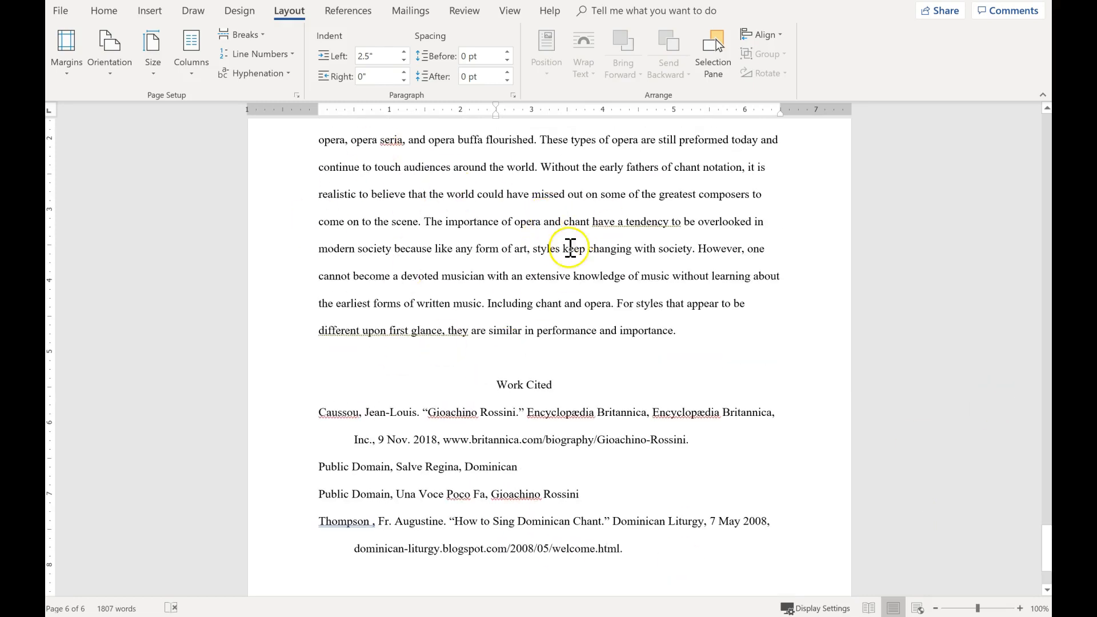
key(ctrl+z)
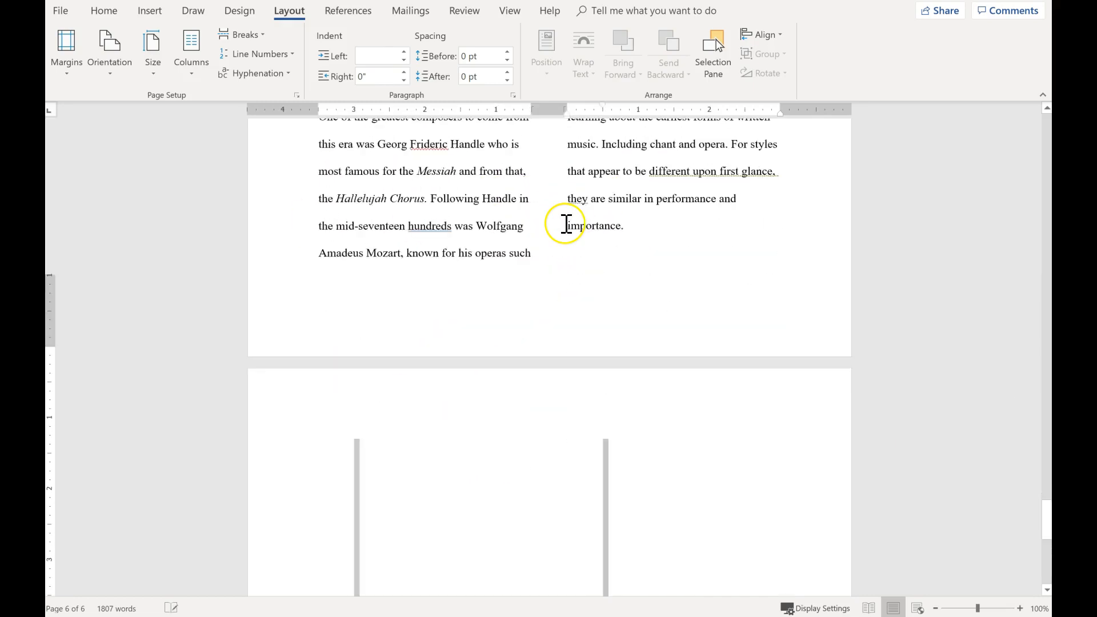
- Remove the blank lines between the end of the two-column conclusion and the Work Cited heading one at a time
scroll(566, 223, down, 3)
scroll(569, 404, down, 2)
scroll(569, 403, down, 3)
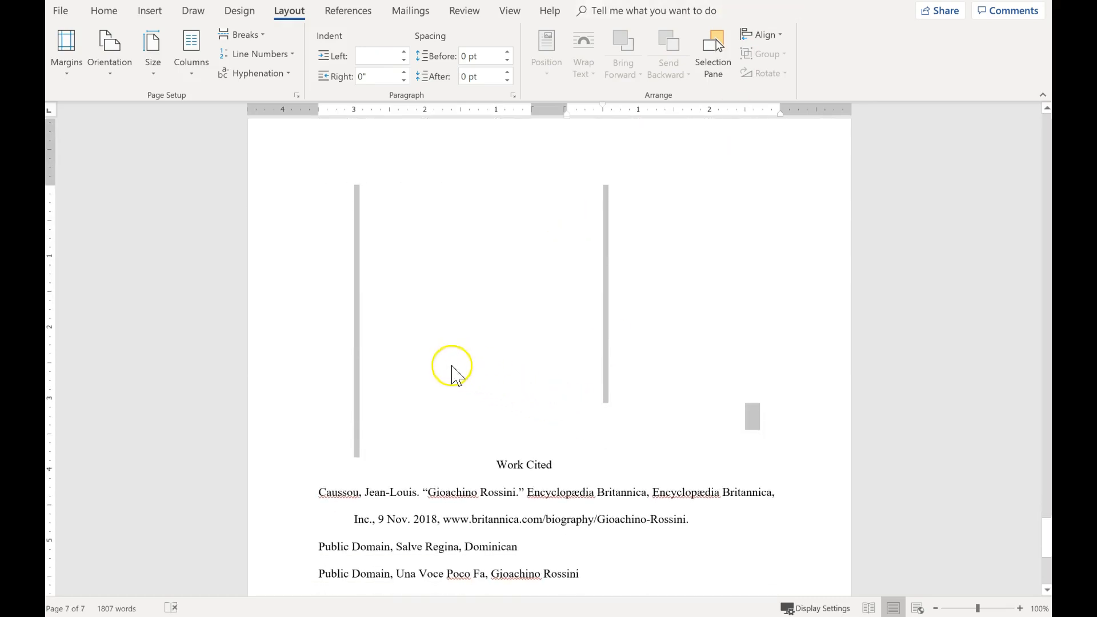
click(685, 387)
key(BackSpace)
key(BackSpace)
key(BackSpace)
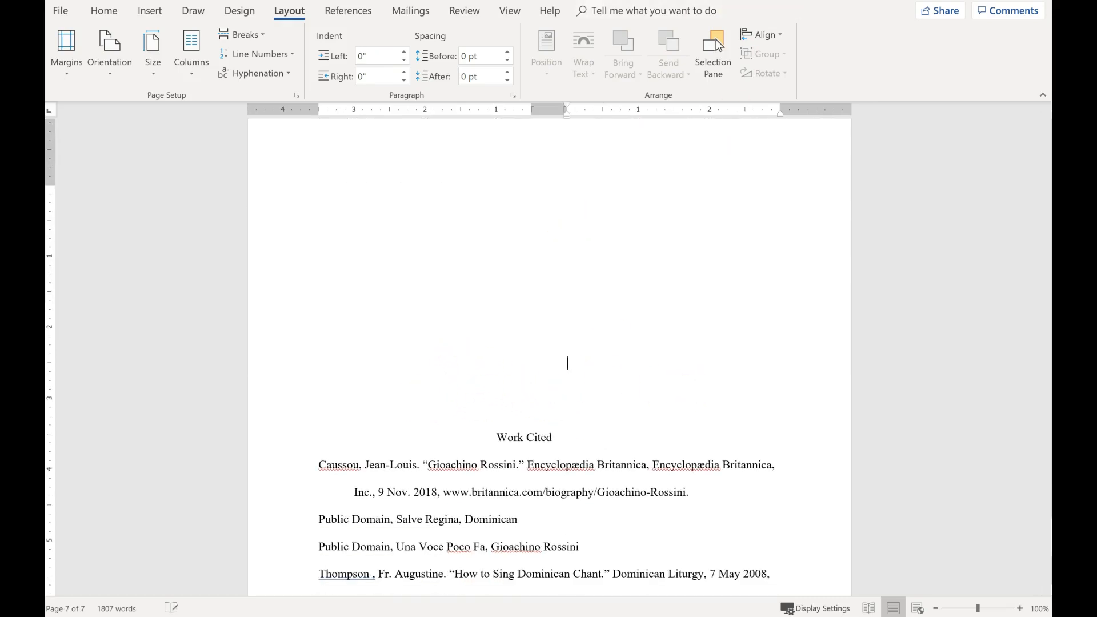
key(BackSpace)
key(BackSpace)
key(BackSpace)
key(BackSpace)
key(BackSpace)
key(BackSpace)
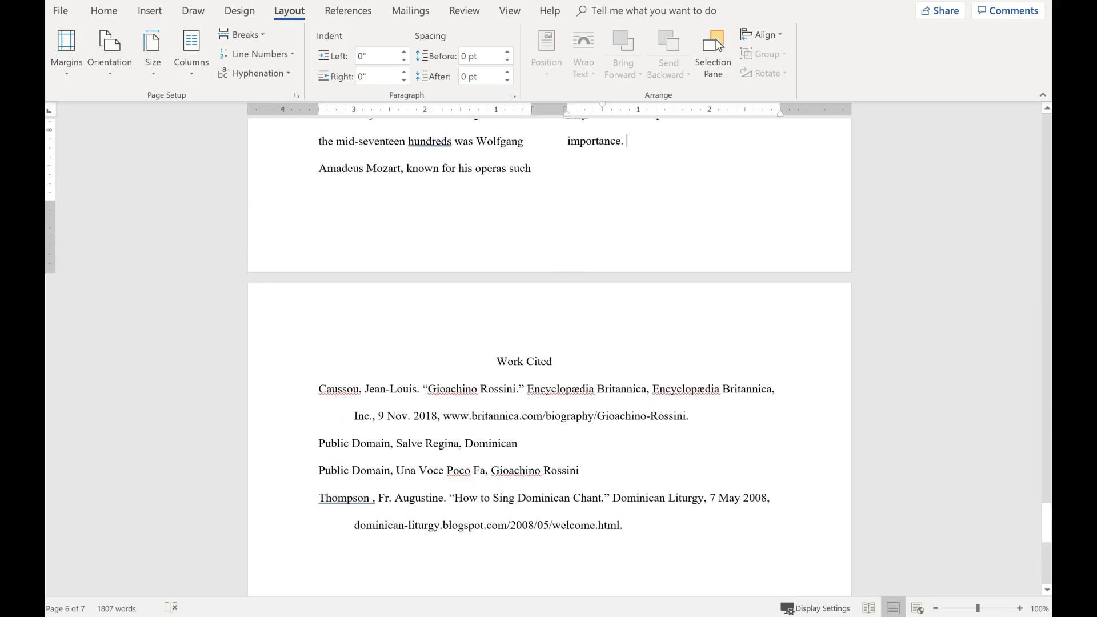
- Reposition the chant notation picture on page 2 further left, over the first column
scroll(686, 433, up, 5)
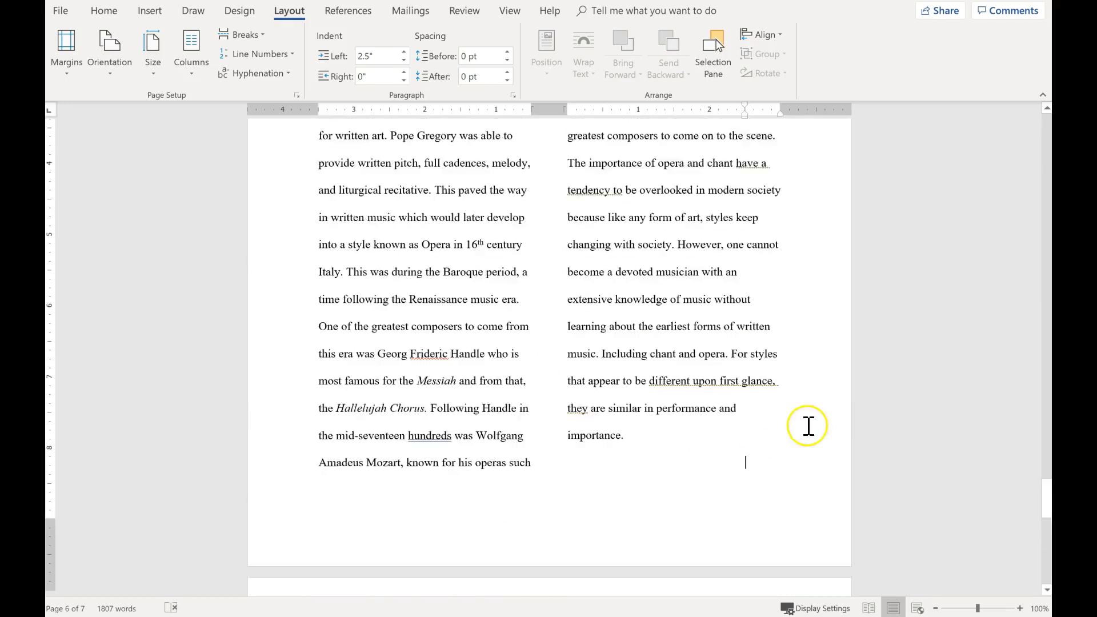
drag(1049, 506, 1041, 193)
drag(549, 273, 507, 292)
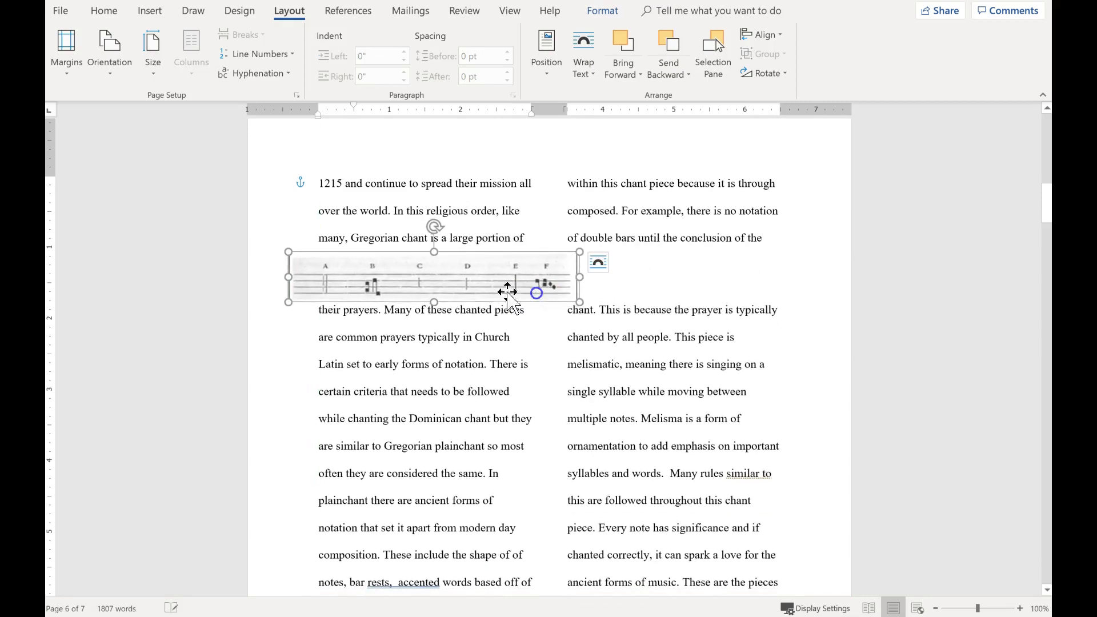
- Set the notation picture's text wrapping to In Front of Text and nudge the picture slightly left
right_click(440, 284)
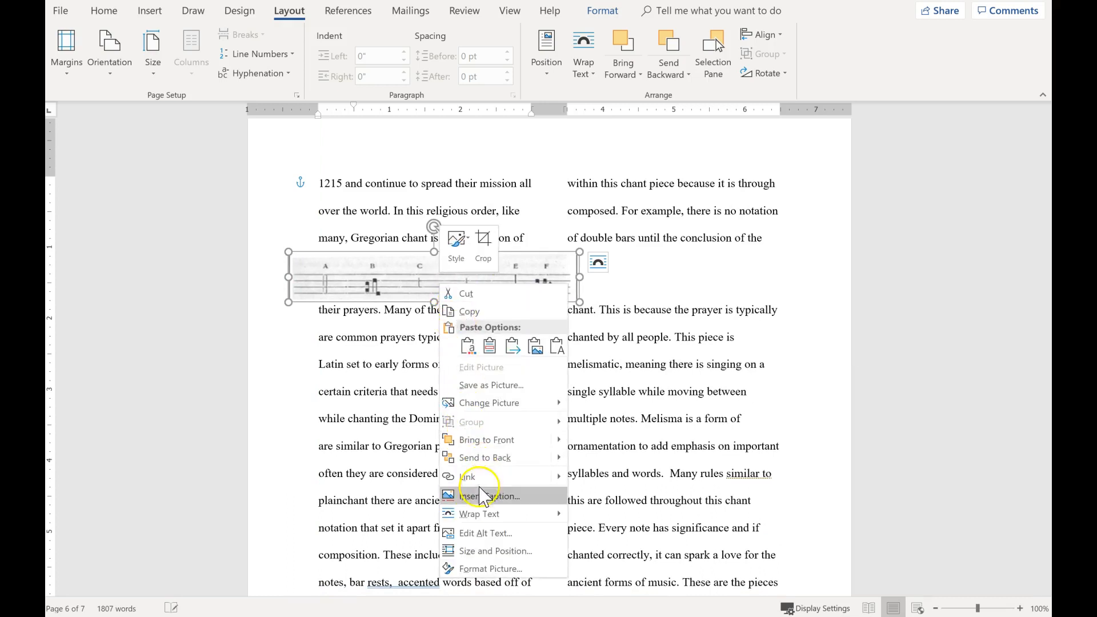
mouse_move(452, 517)
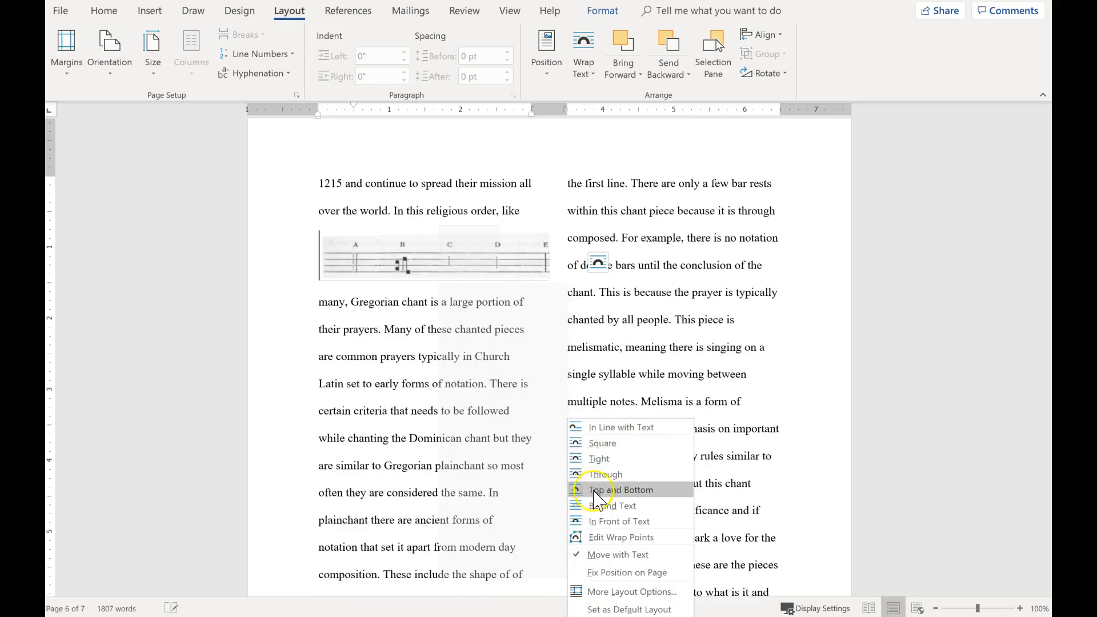
click(585, 522)
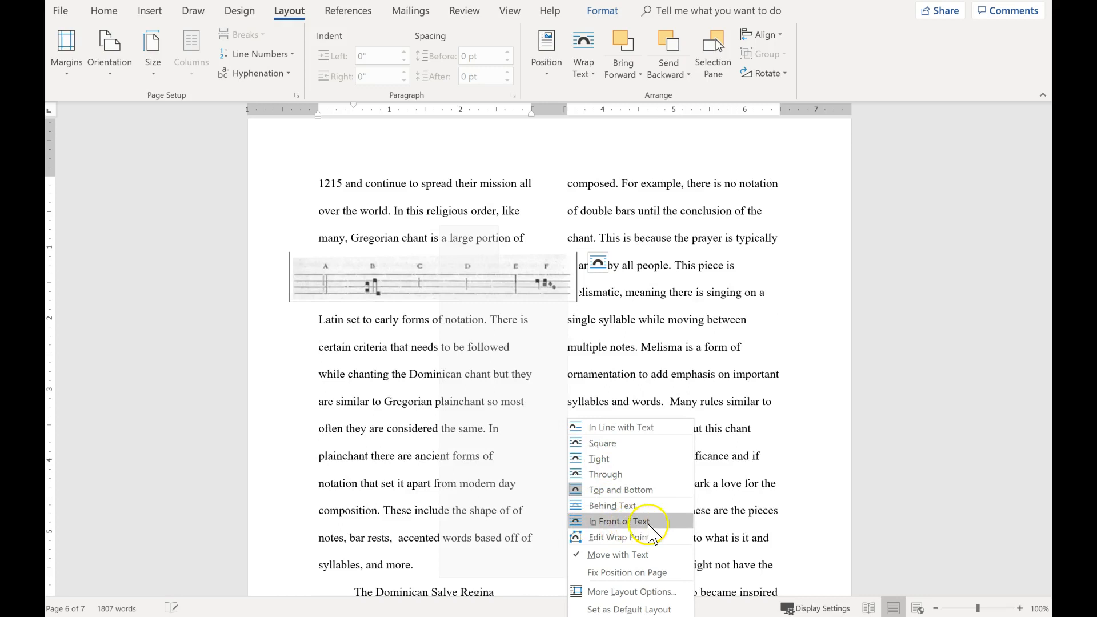
click(612, 522)
mouse_move(499, 288)
mouse_down()
mouse_move(491, 334)
mouse_move(524, 245)
mouse_move(636, 312)
mouse_move(506, 314)
mouse_move(460, 299)
mouse_move(499, 284)
mouse_move(544, 292)
mouse_move(497, 276)
mouse_move(495, 286)
mouse_up()
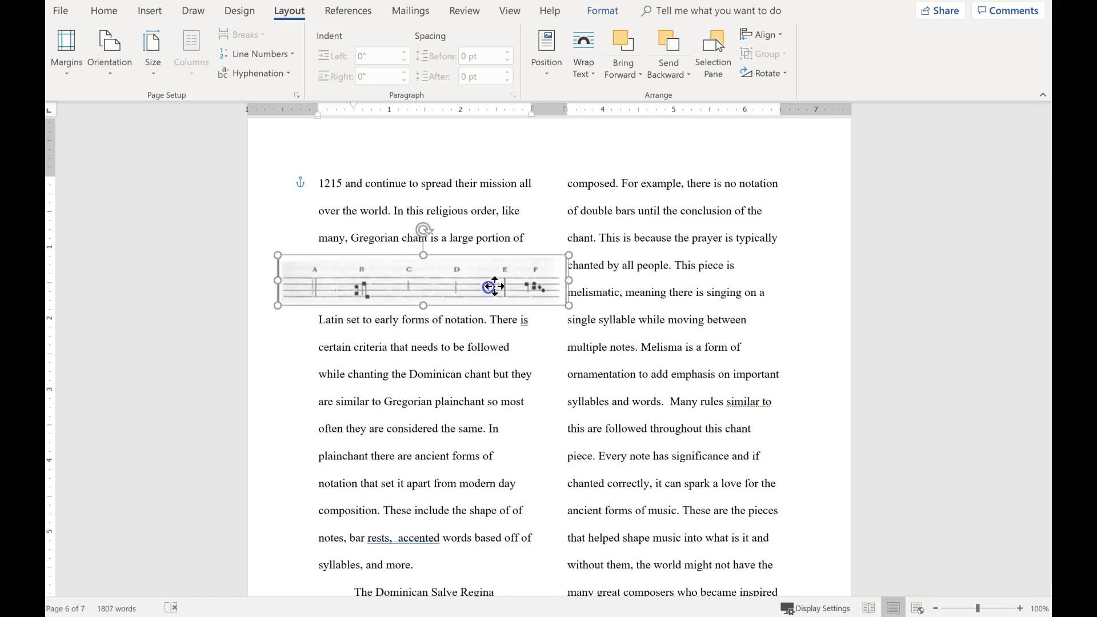
- Insert blank lines after "a large portion of" to make room for the picture, with "their prayers" starting unindented below it
click(526, 237)
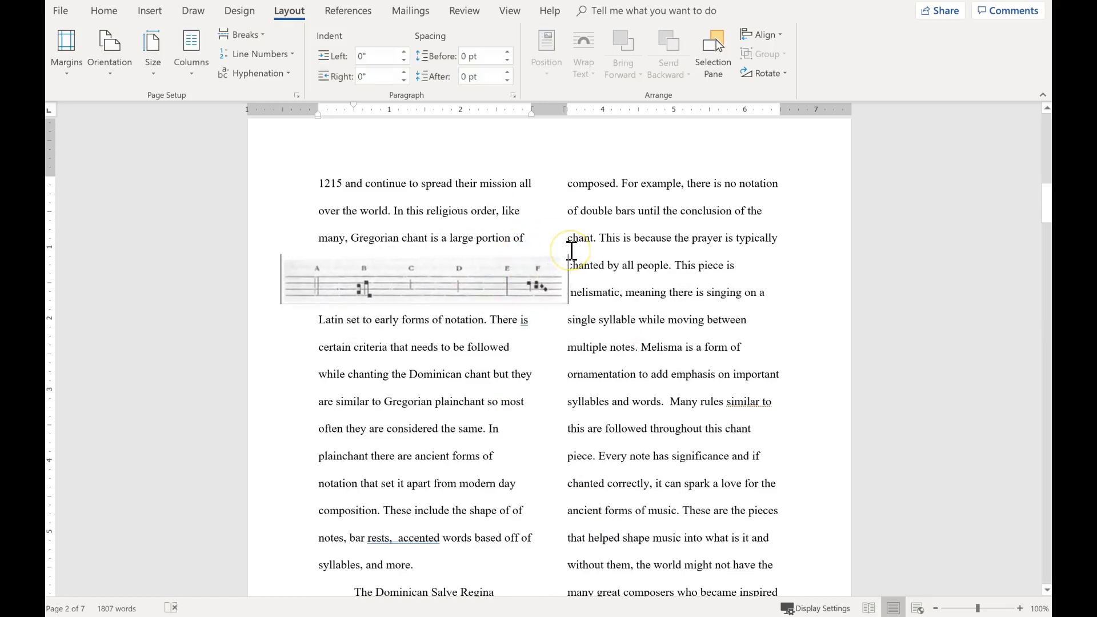
key(Return)
key(Return)
key(Return)
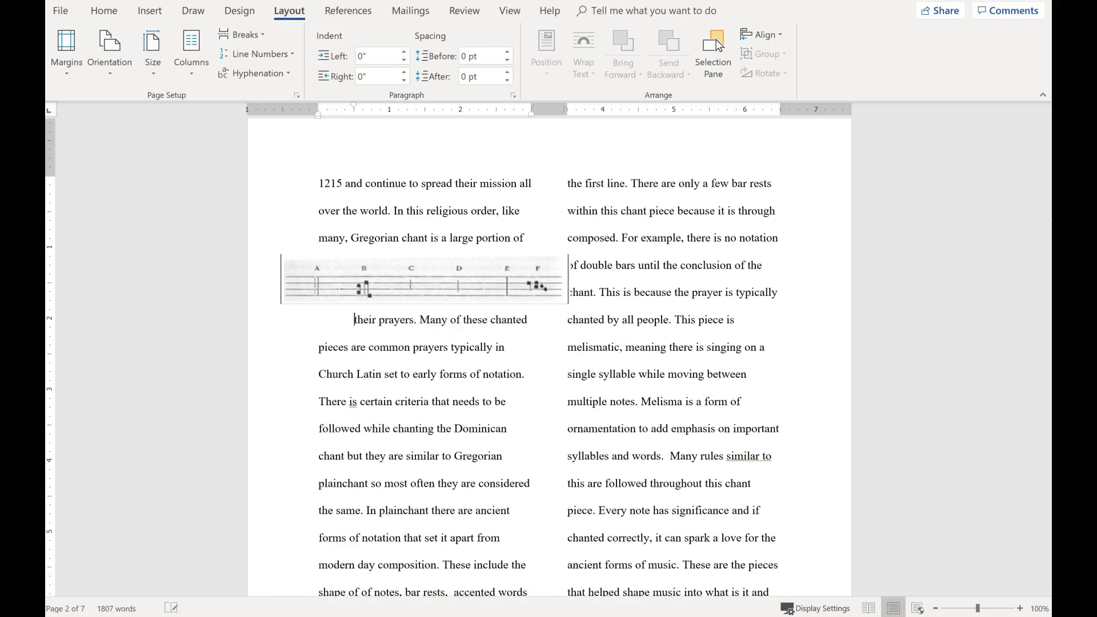
key(BackSpace)
key(BackSpace)
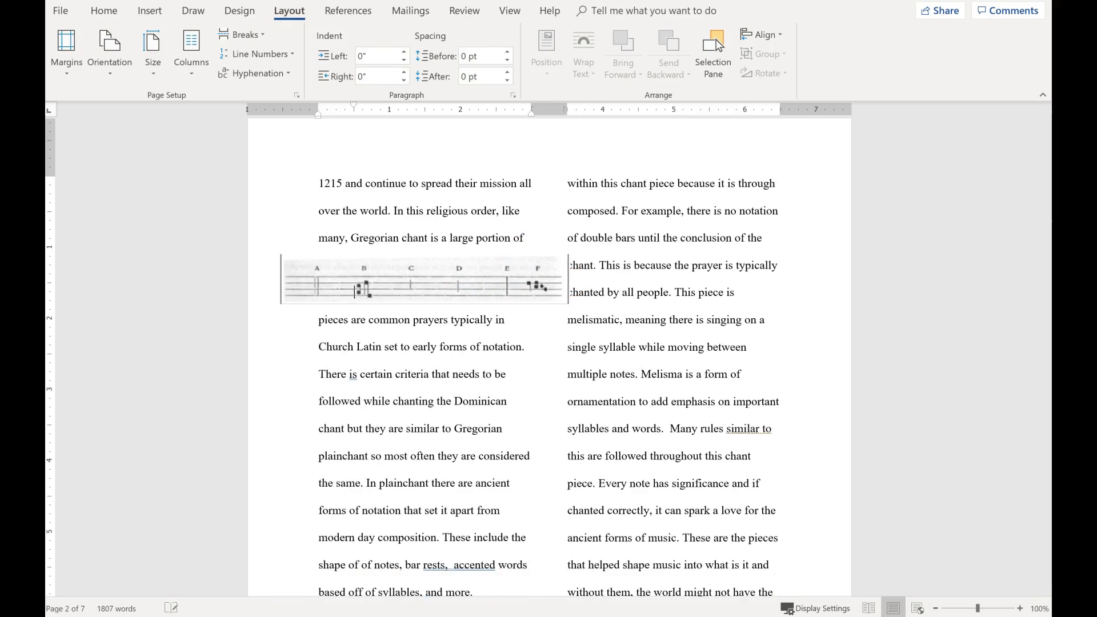
key(Return)
key(Return)
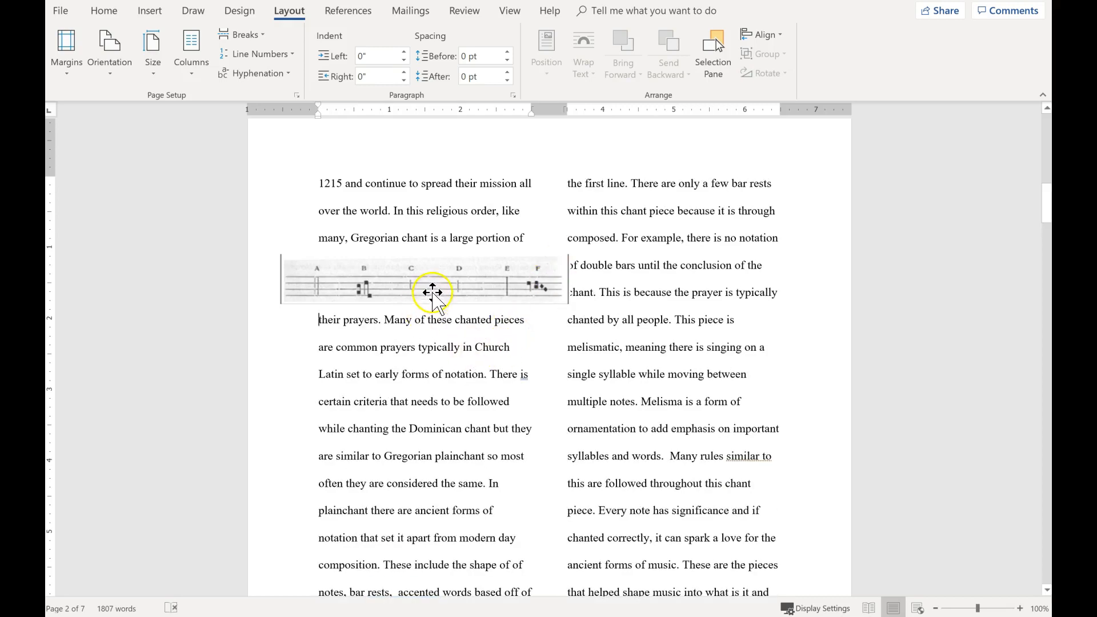
- Shift and slightly shrink the notation picture, and set its text wrapping to Top and Bottom
drag(433, 293, 426, 292)
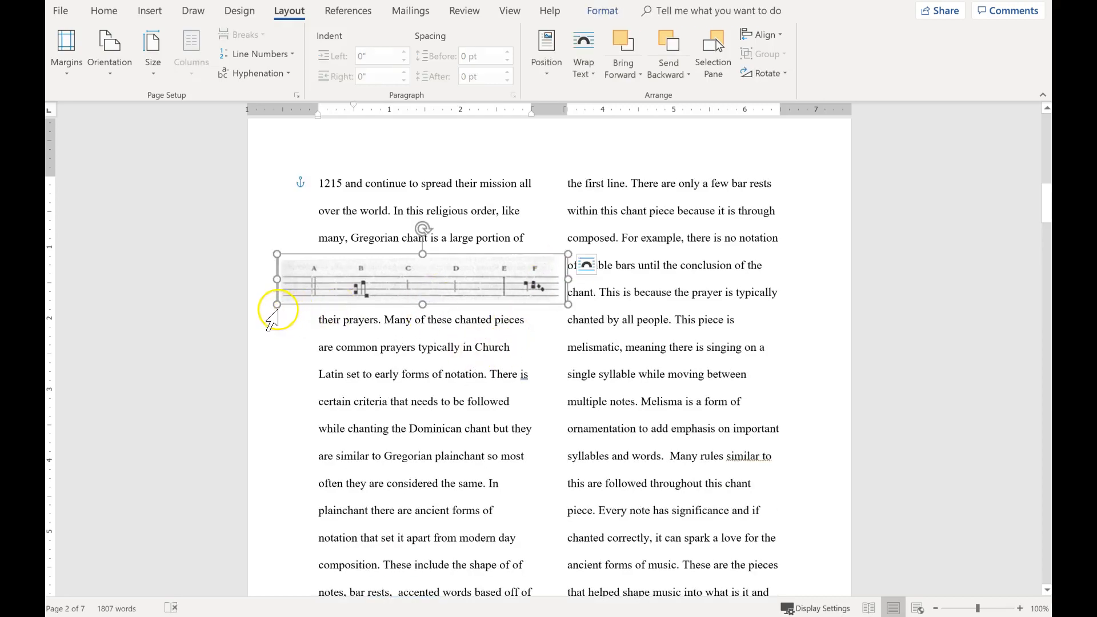
drag(284, 310, 302, 304)
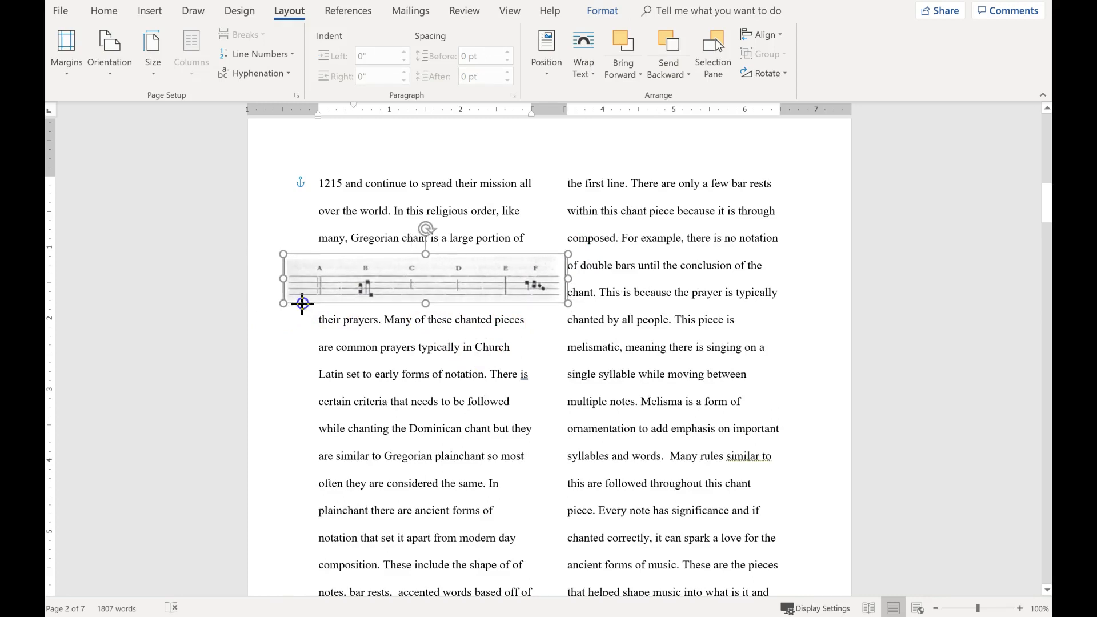
right_click(336, 287)
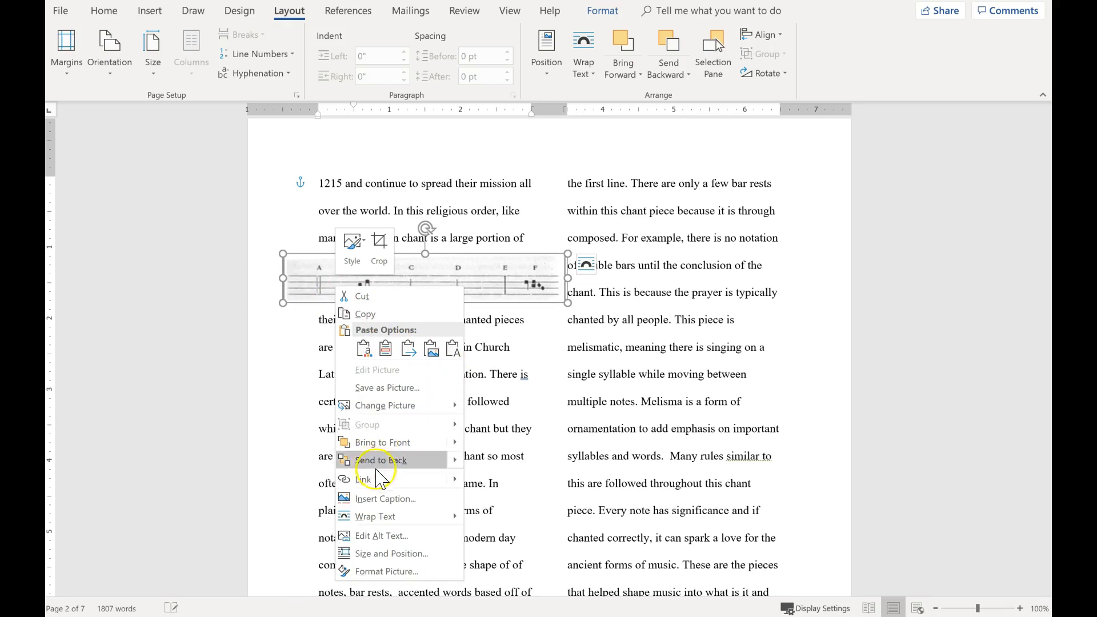
click(393, 508)
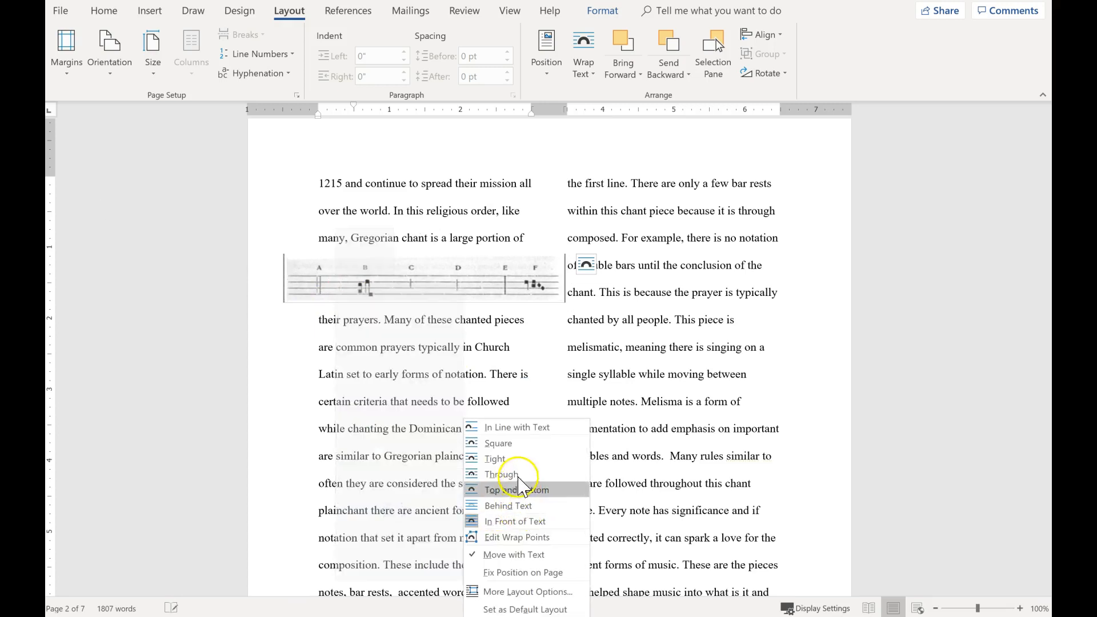
click(521, 492)
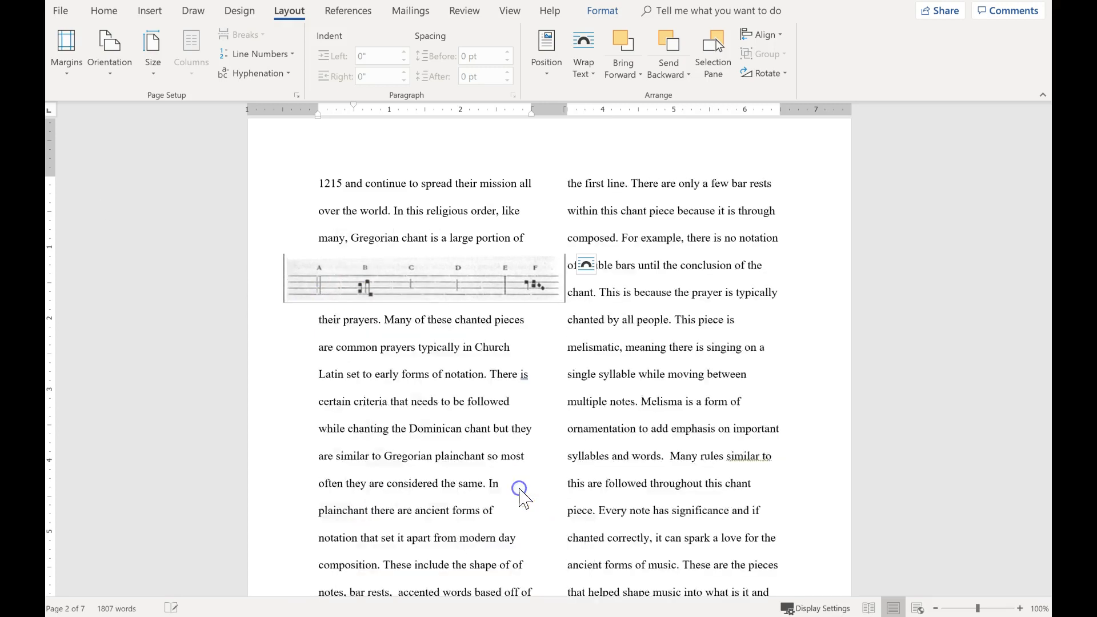
- Delete the extra blank lines between the notation picture and "their prayers" in the first column
click(451, 335)
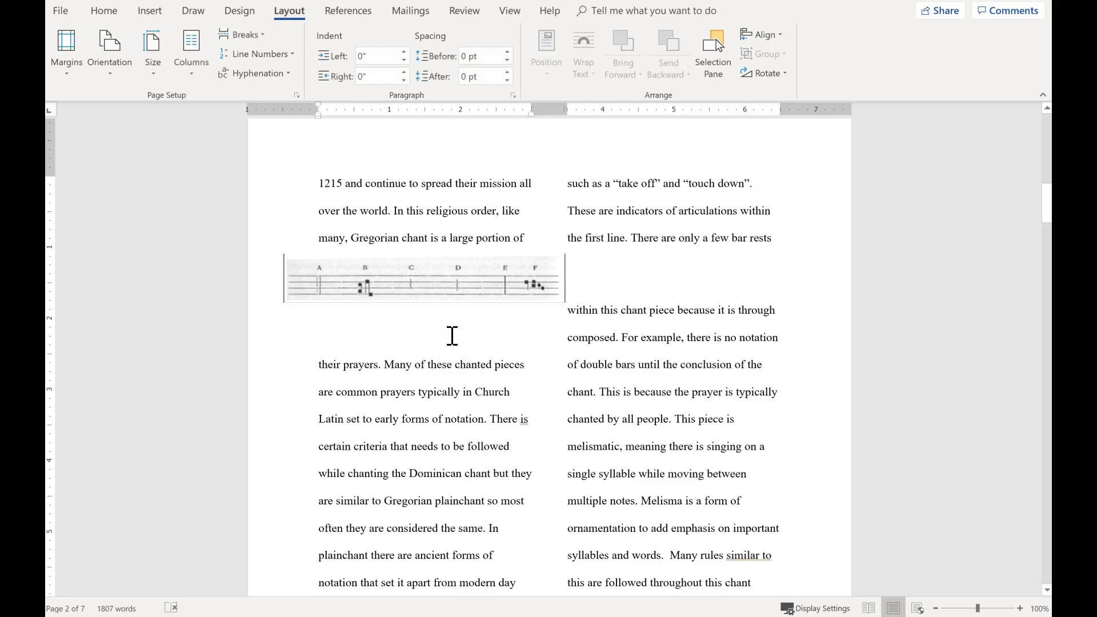
key(Delete)
key(BackSpace)
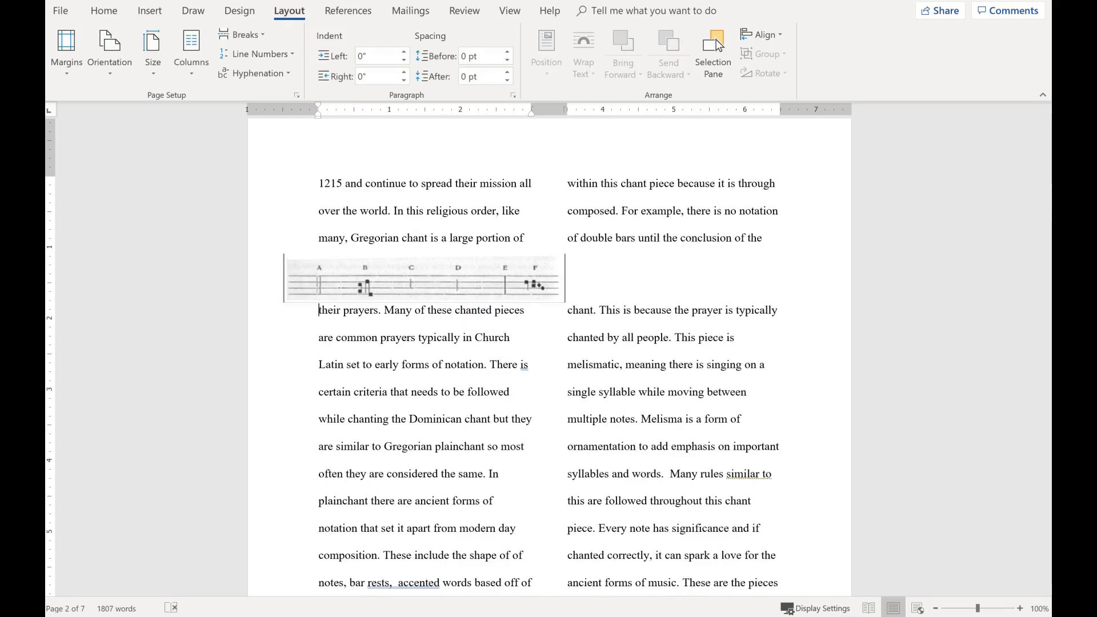
- Rejoin "their prayers" with the preceding text and move the notation picture below the line ending "There is", centred between the columns
key(BackSpace)
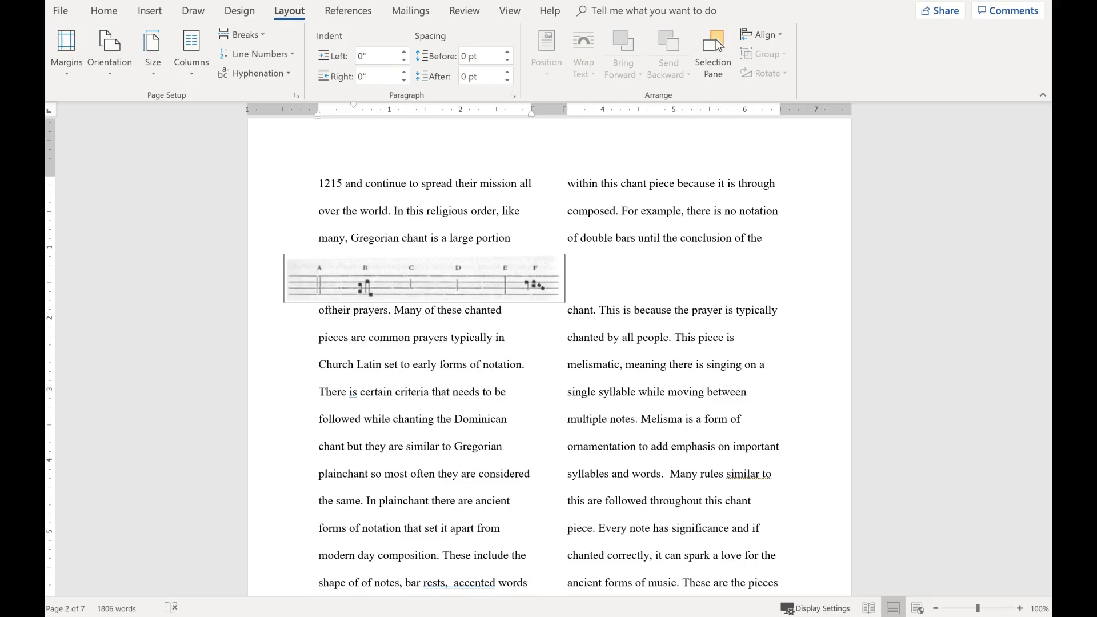
drag(388, 264, 499, 377)
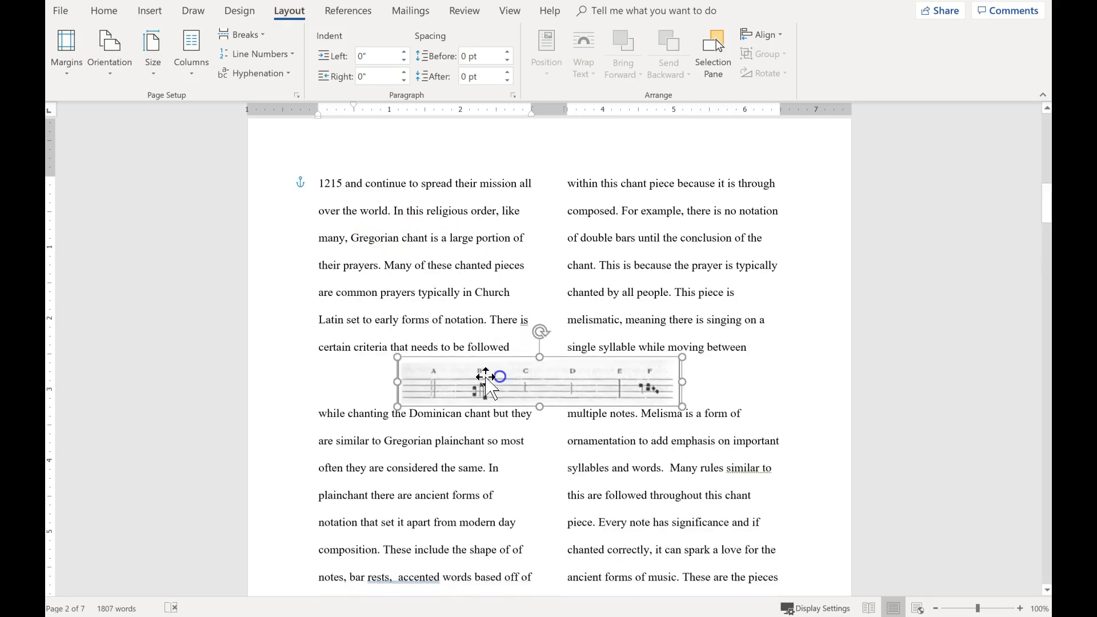
drag(591, 390, 545, 394)
scroll(546, 388, down, 3)
drag(495, 274, 512, 235)
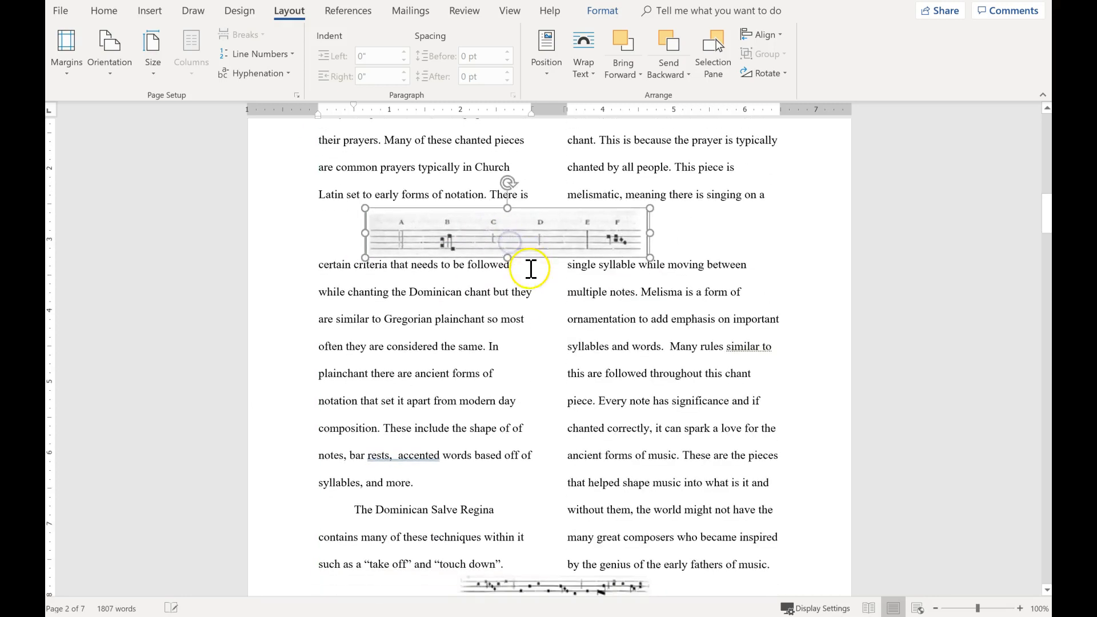
- Move the "suspirámus" chant picture below "contains many of these techniques within it" and enlarge it to extend into the second column
scroll(528, 266, down, 6)
drag(577, 355, 431, 345)
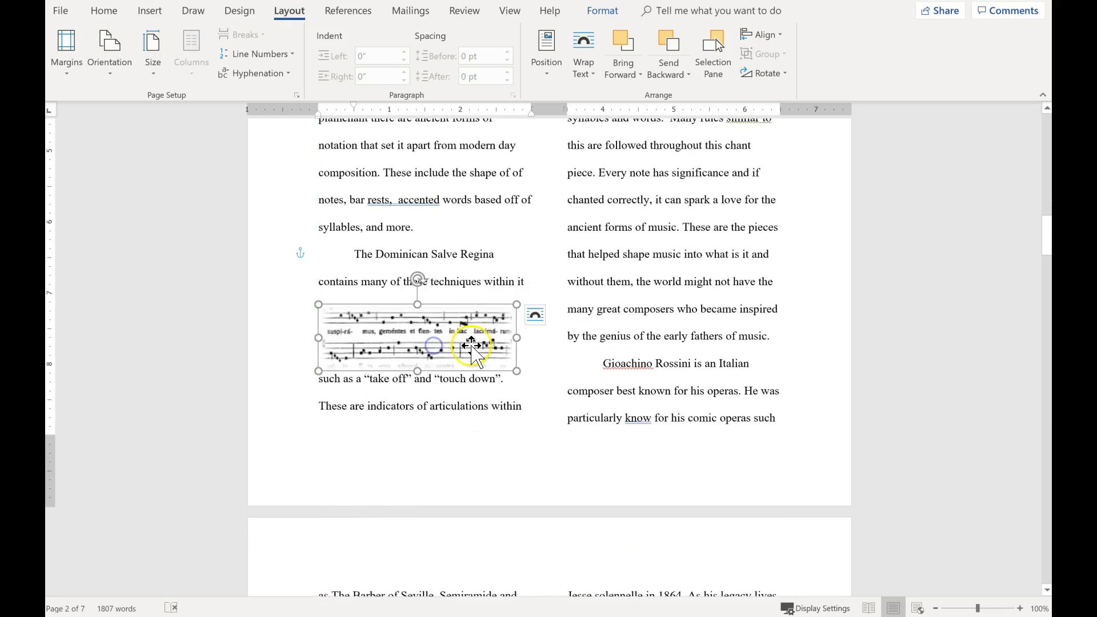
drag(572, 407, 659, 411)
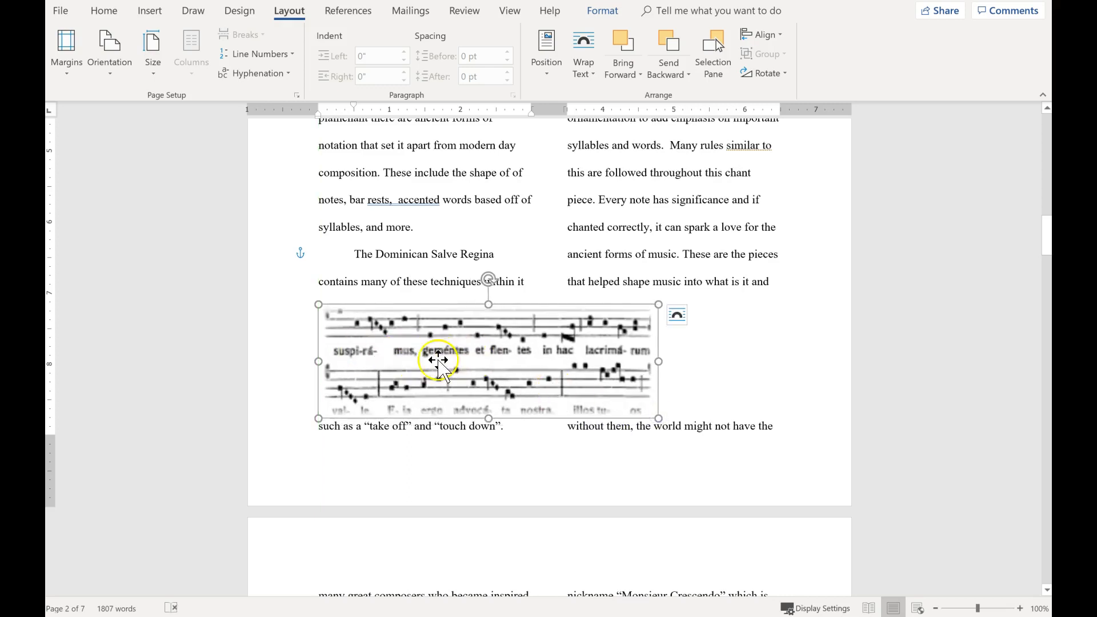
double_click(384, 258)
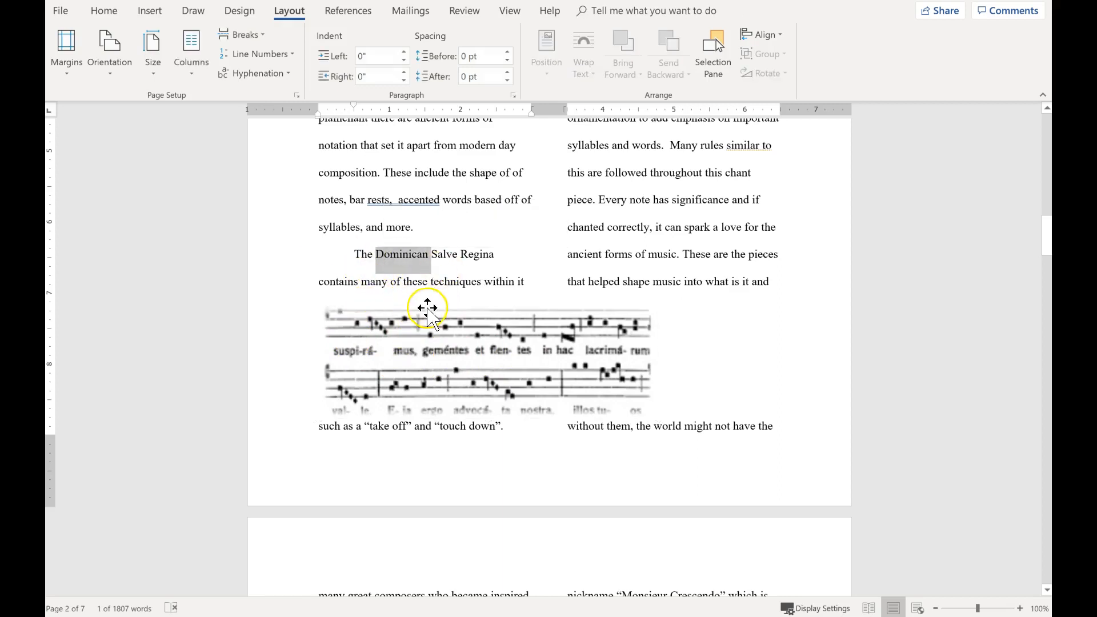
click(649, 374)
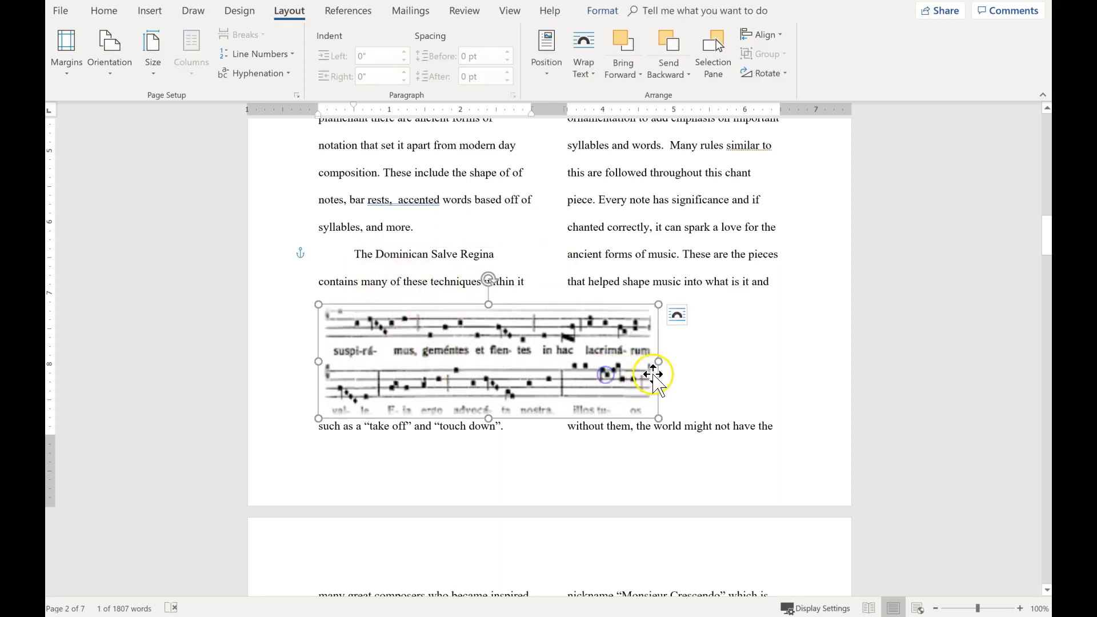
- Move the single-line "Salve, Regina" picture into the first column, below "make the song their own. They are able to"
scroll(649, 366, down, 9)
scroll(645, 346, down, 10)
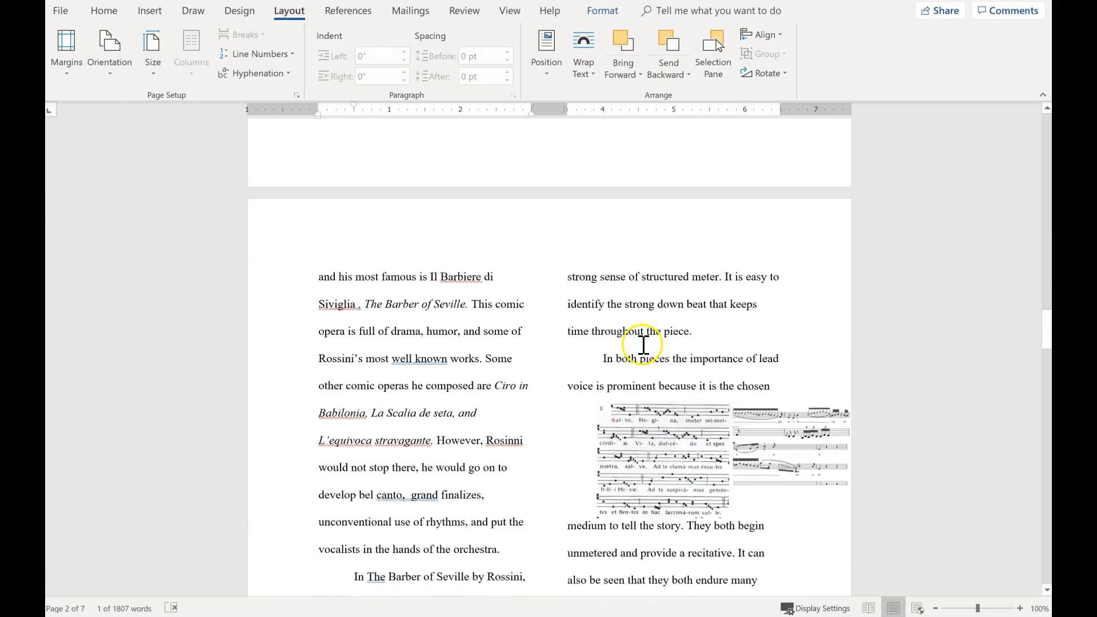
scroll(641, 342, up, 3)
scroll(656, 474, down, 2)
scroll(659, 476, down, 1)
drag(713, 354, 429, 299)
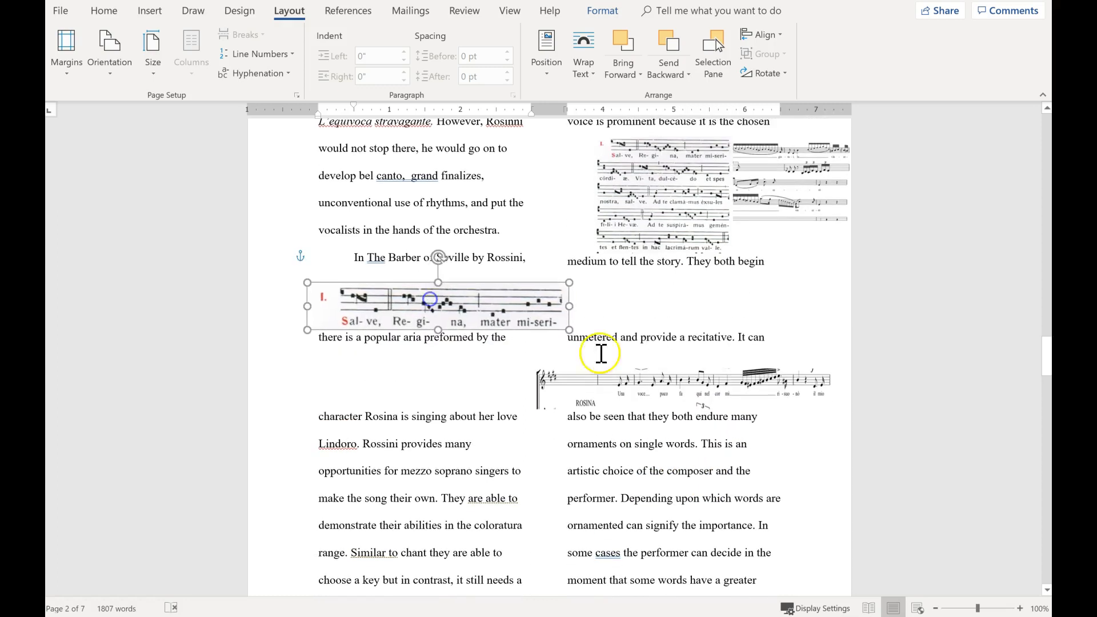
click(691, 393)
drag(454, 401, 457, 503)
scroll(613, 313, down, 2)
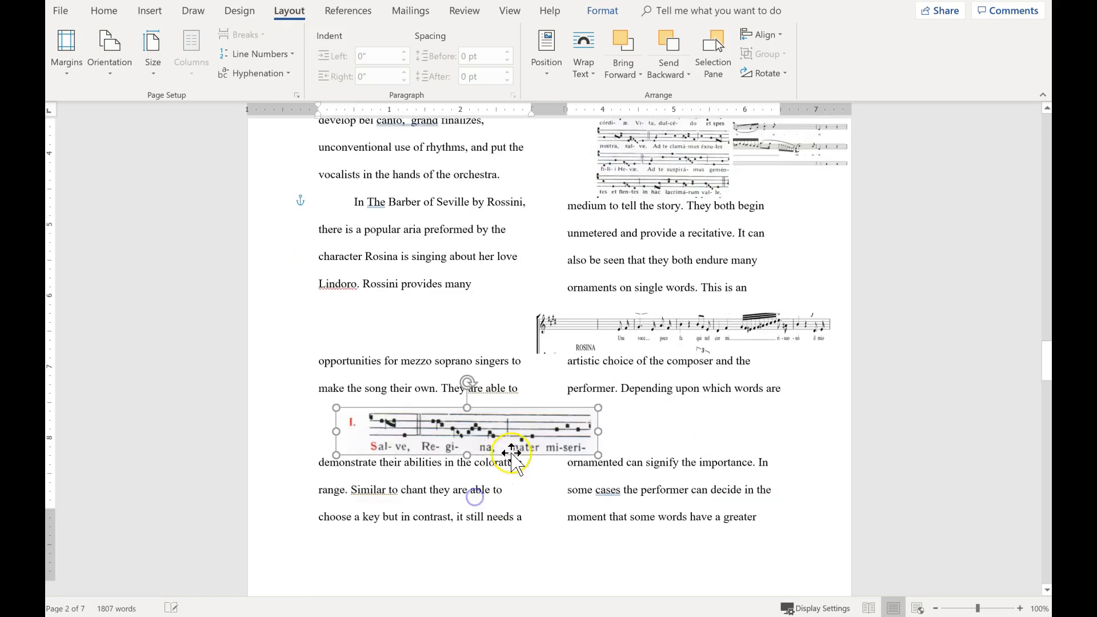
- Move the Rosina score picture below "In The Barber of Seville by Rossini," and enlarge it to span both columns
drag(441, 261, 393, 209)
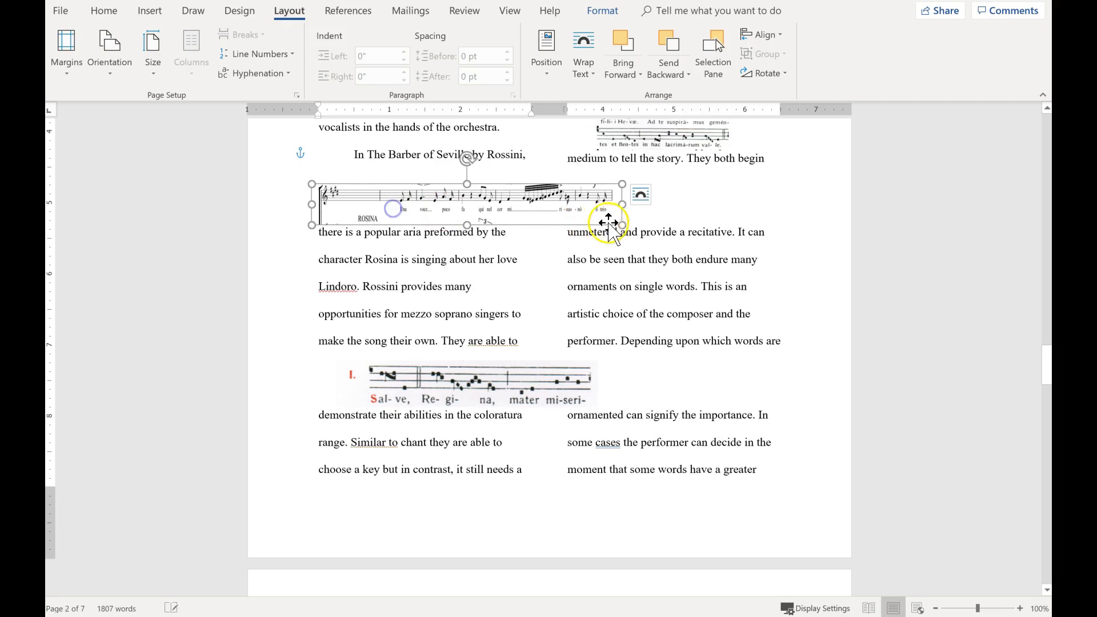
drag(618, 222, 683, 248)
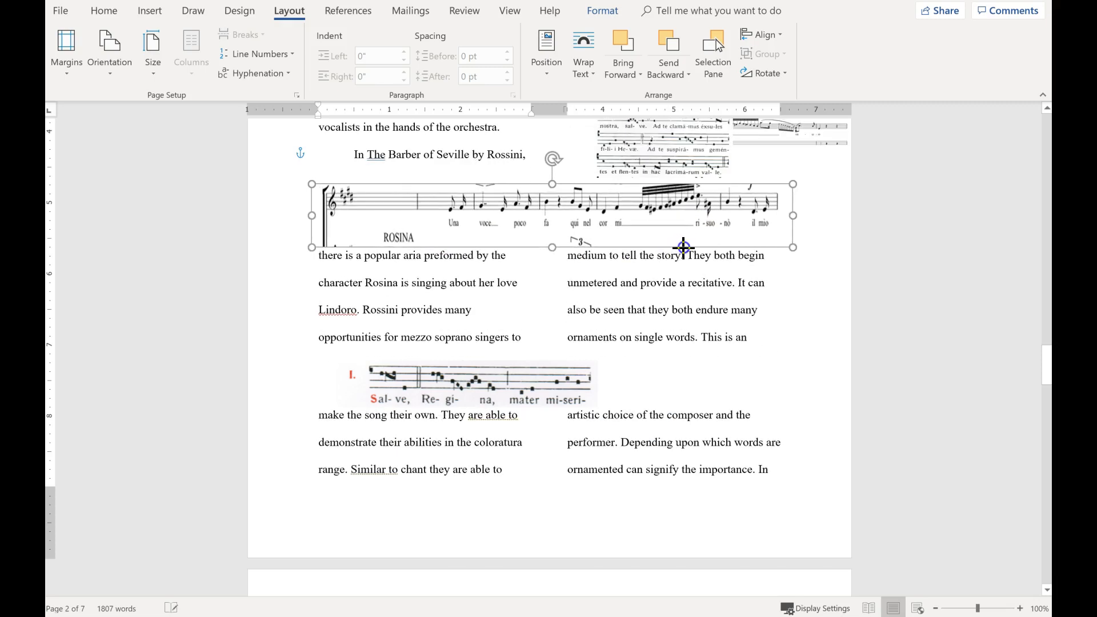
- Delete the small chant and score pictures from the "In both pieces" paragraph and restore its first-line indentation
scroll(720, 331, up, 4)
click(702, 279)
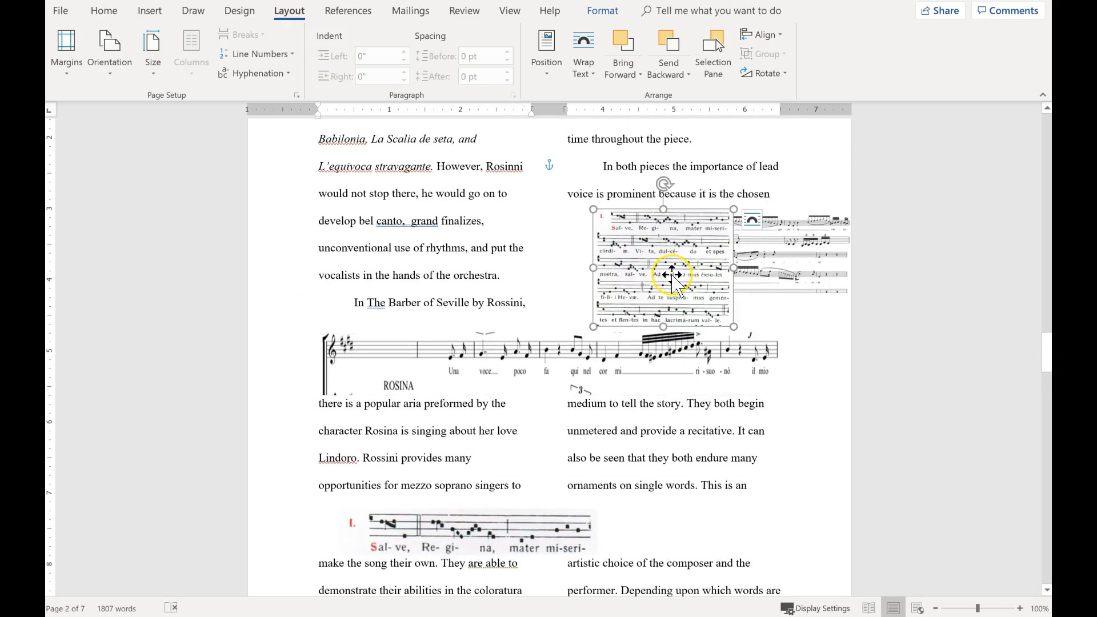
click(740, 257)
key(Delete)
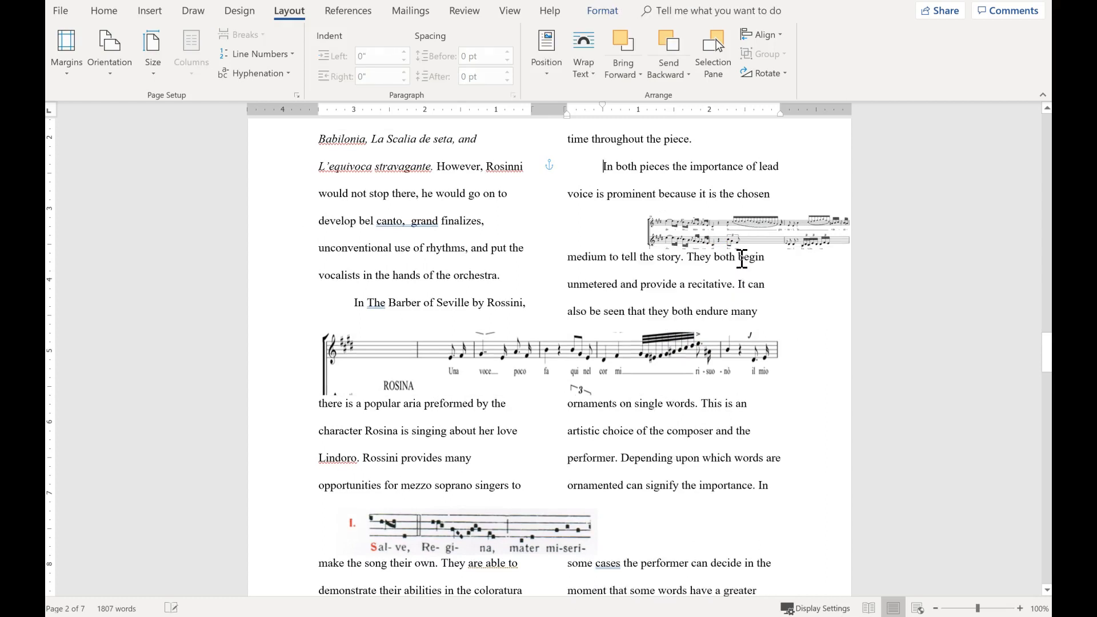
click(684, 235)
key(Delete)
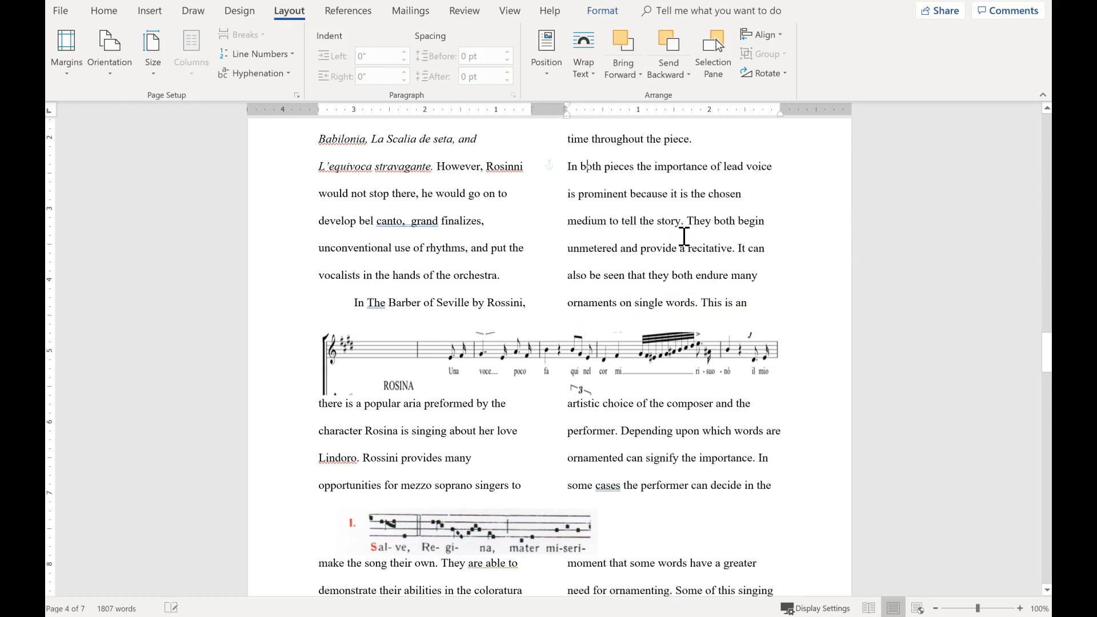
click(605, 342)
key(Tab)
- Move the Rosina score picture up so it sits across both columns below "vocalists in the hands of the orchestra."
drag(545, 349, 540, 314)
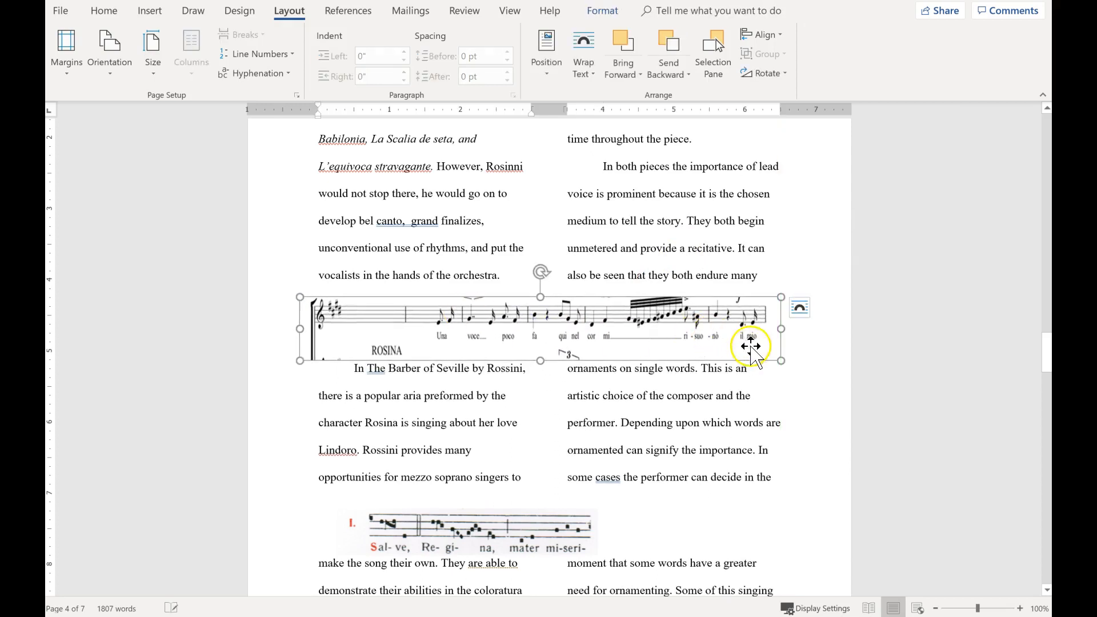
drag(781, 360, 781, 361)
click(810, 354)
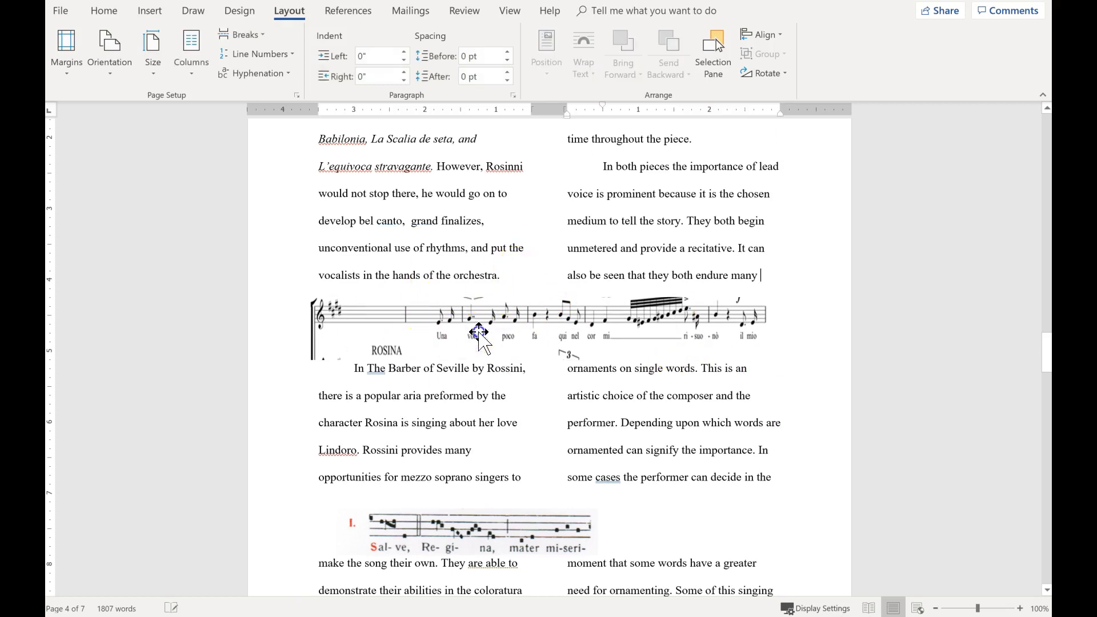
drag(478, 318, 481, 312)
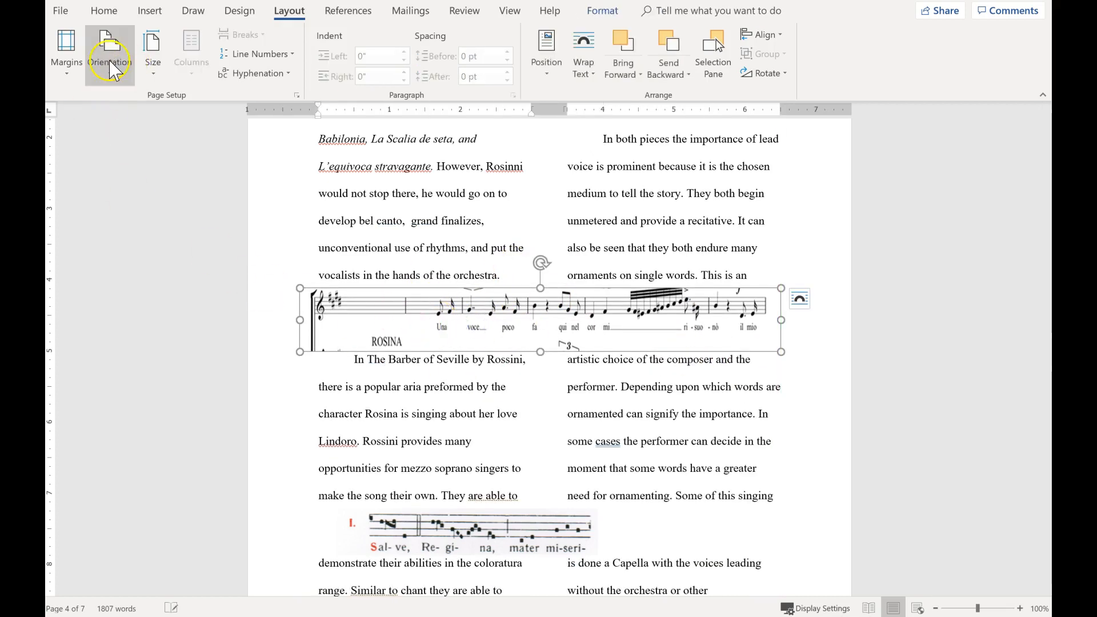
- Draw a rectangle about 6.52" wide and 1.08" high over the Rosina score picture
click(148, 13)
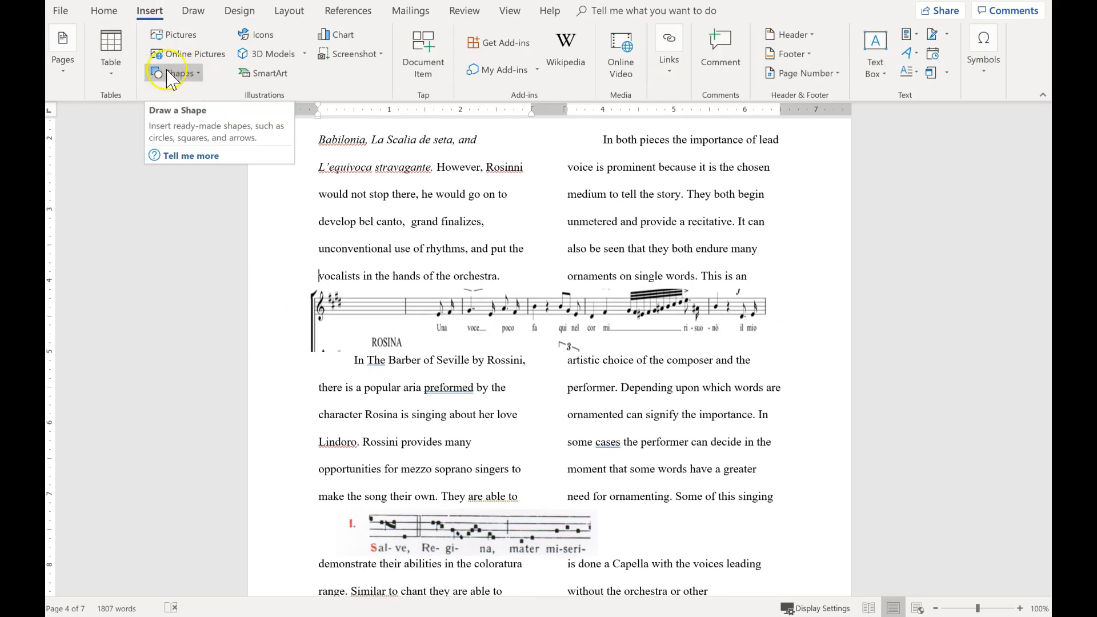
click(181, 74)
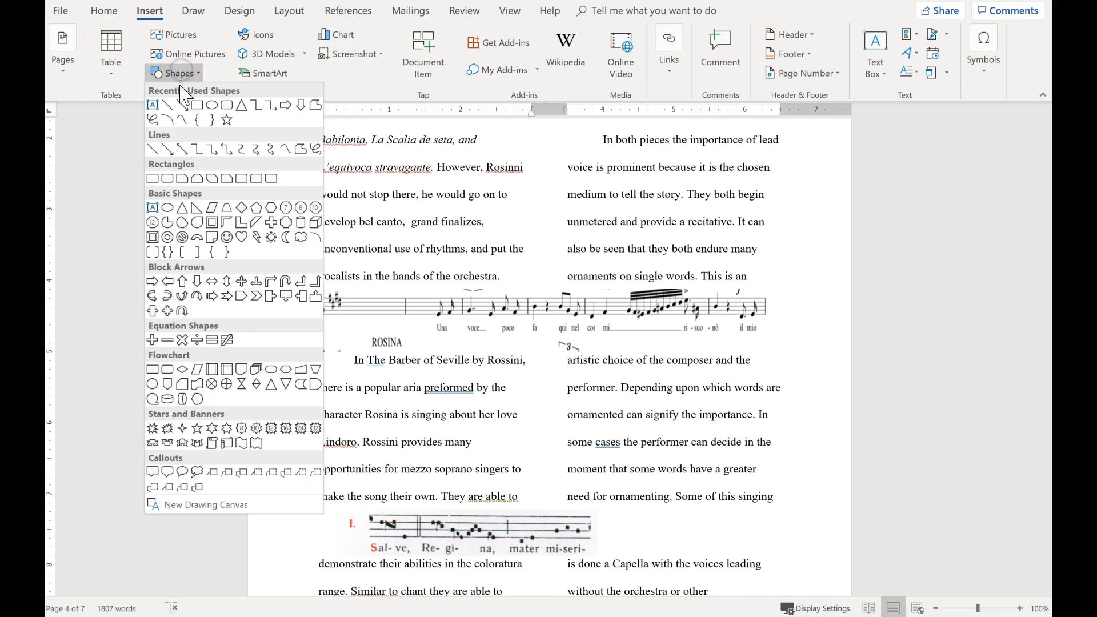
click(197, 106)
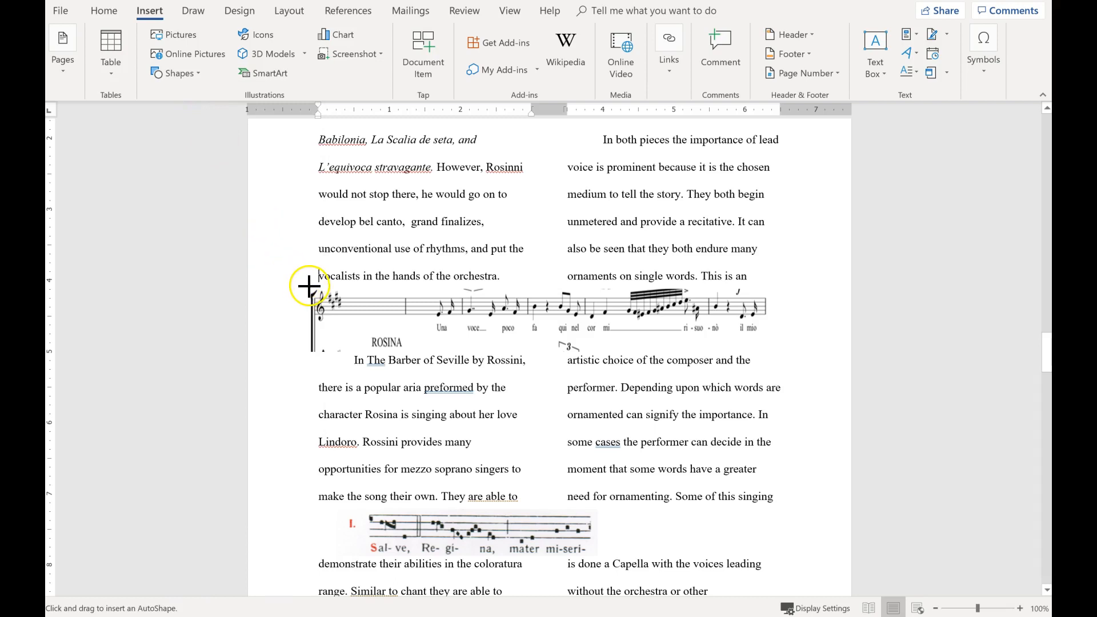
drag(307, 280, 777, 359)
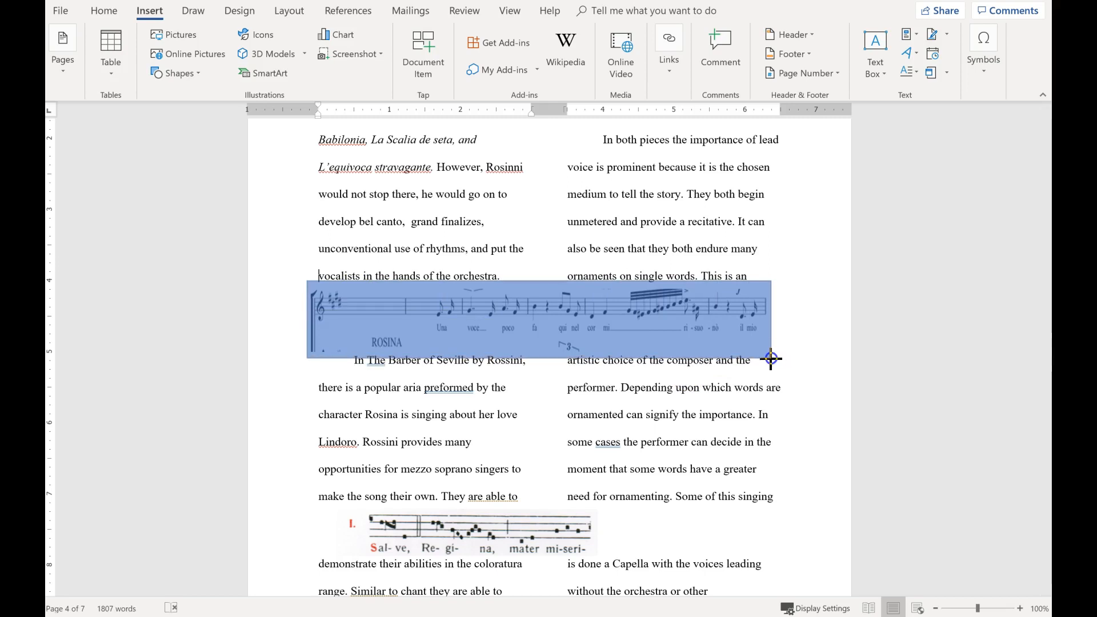
drag(771, 359, 771, 359)
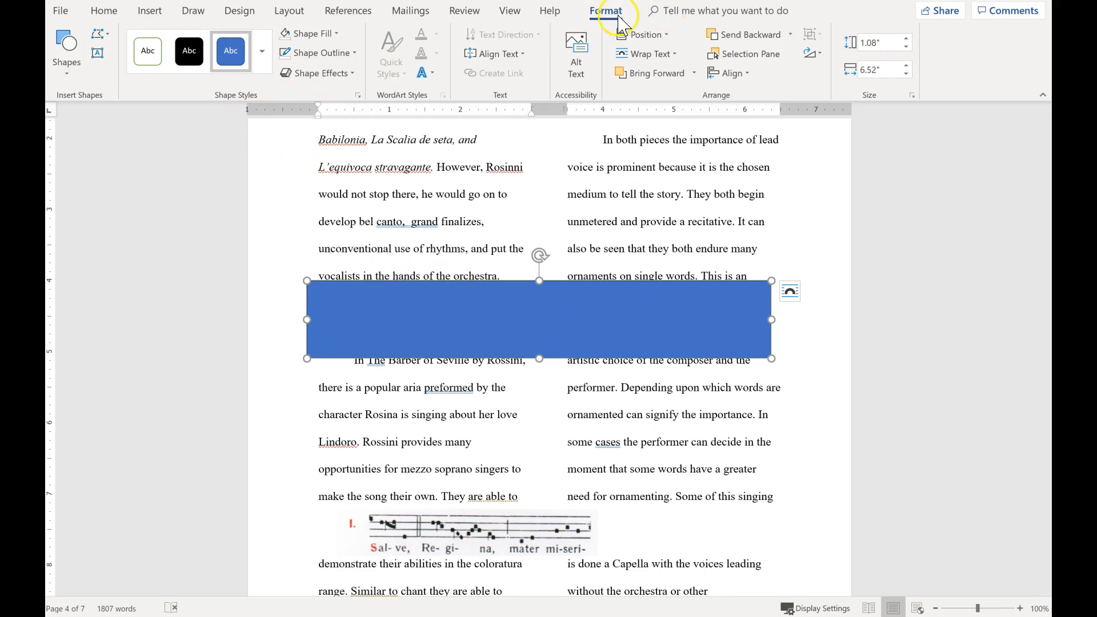
- Give the rectangle over the Rosina score a black outline and no fill
click(311, 56)
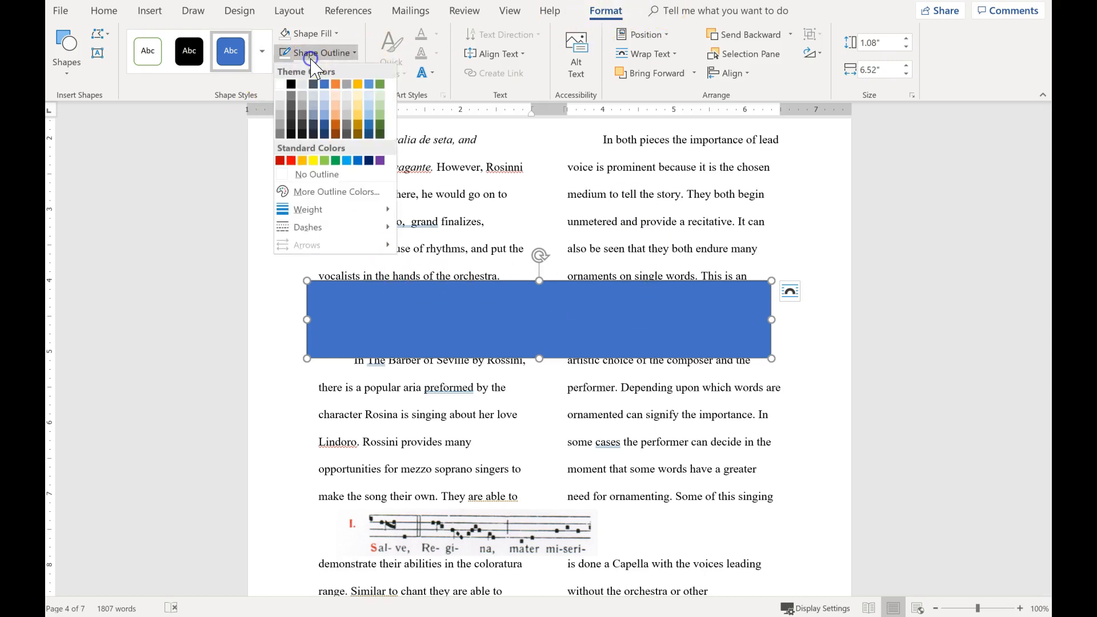
click(291, 84)
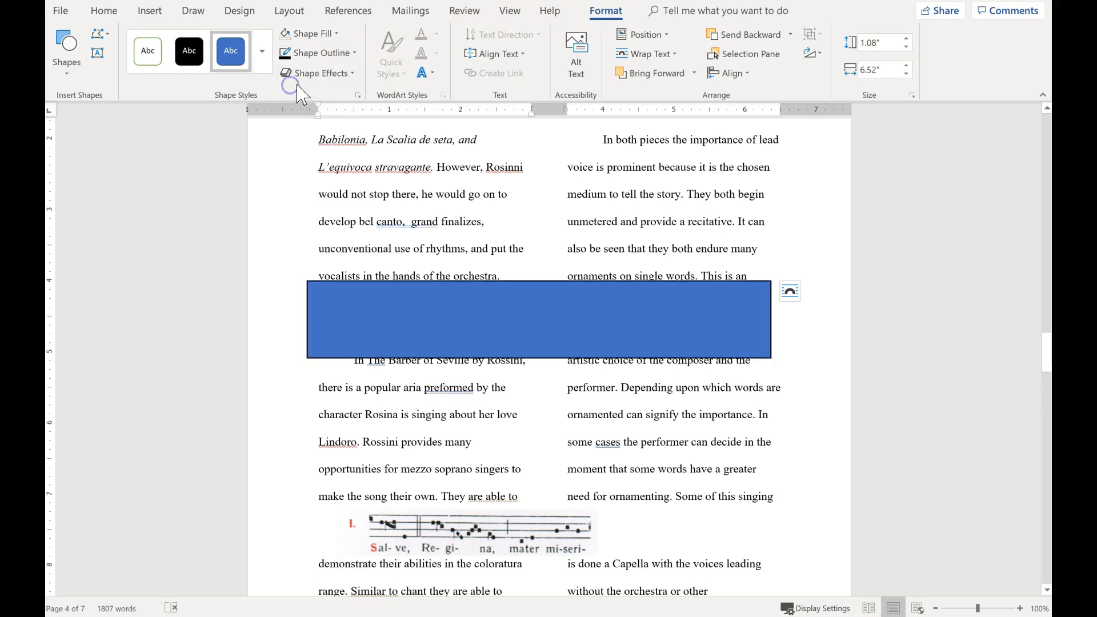
click(311, 39)
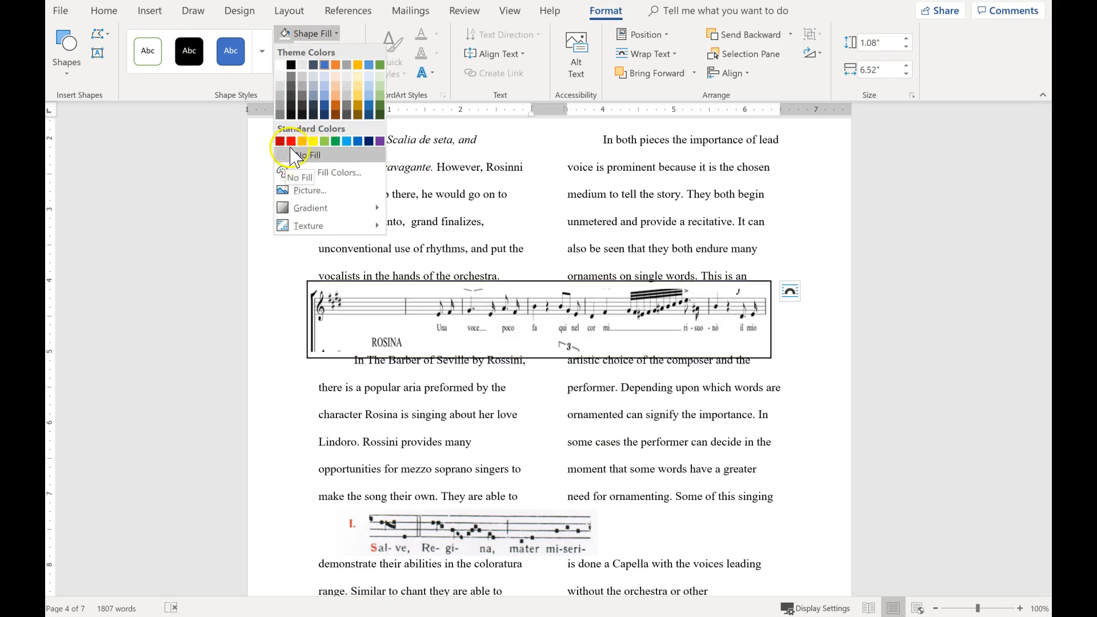
click(323, 156)
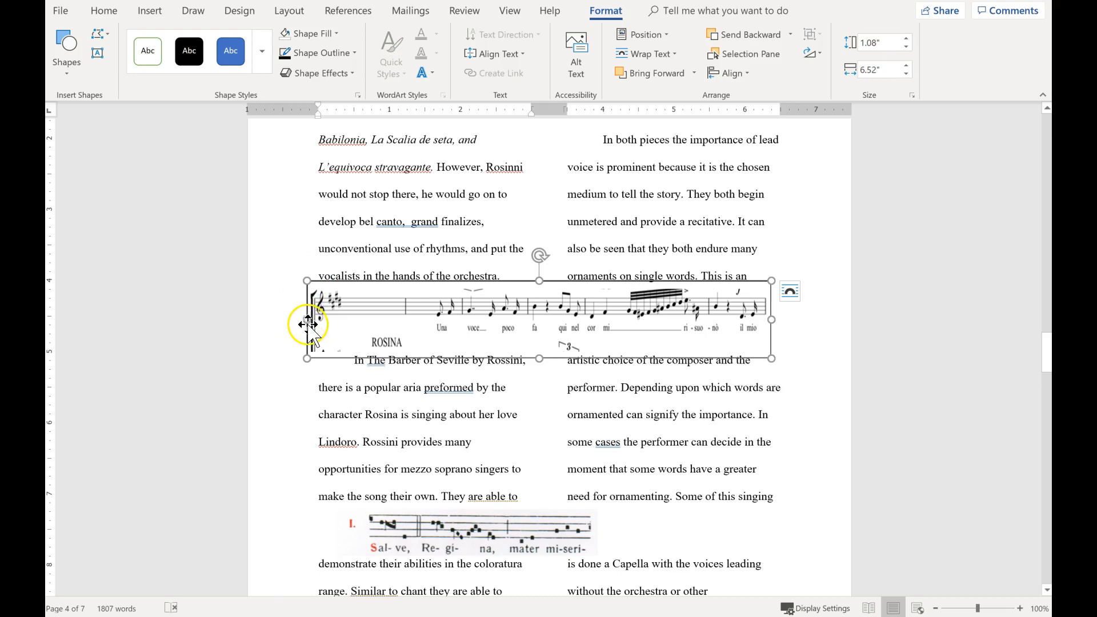
- Set the text wrapping of the rectangle around the Rosina score to Top and Bottom
right_click(308, 282)
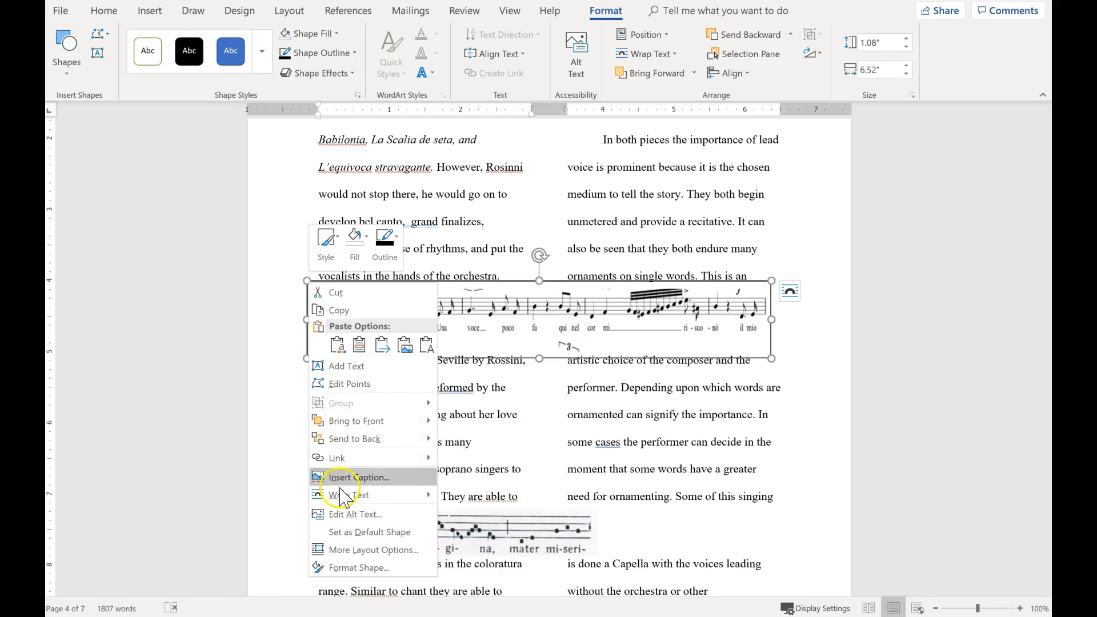
mouse_move(377, 501)
click(457, 491)
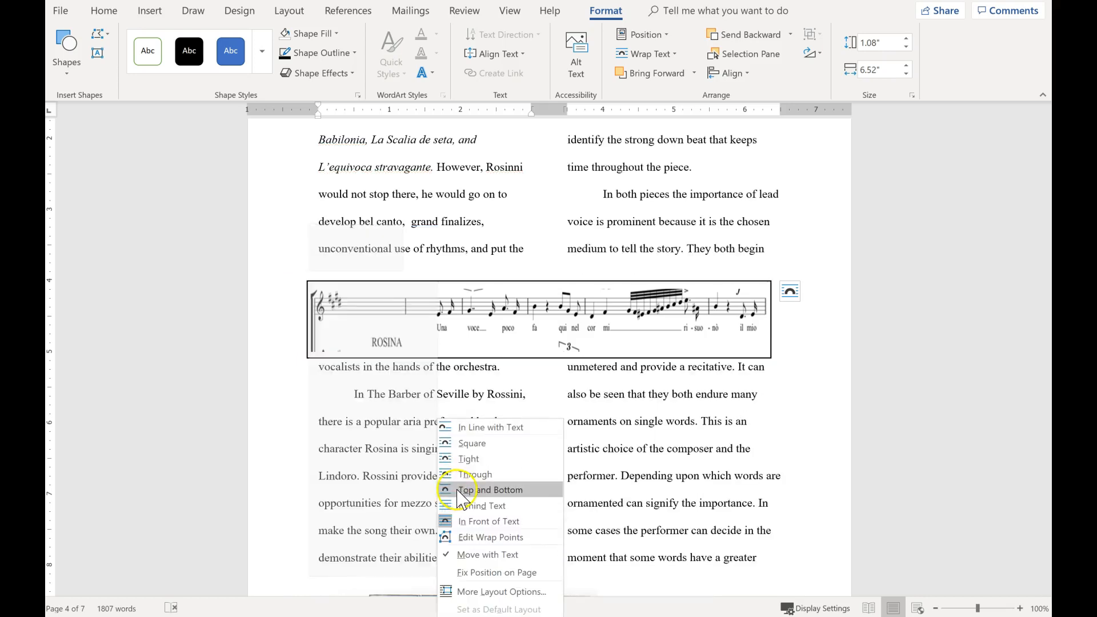
click(490, 492)
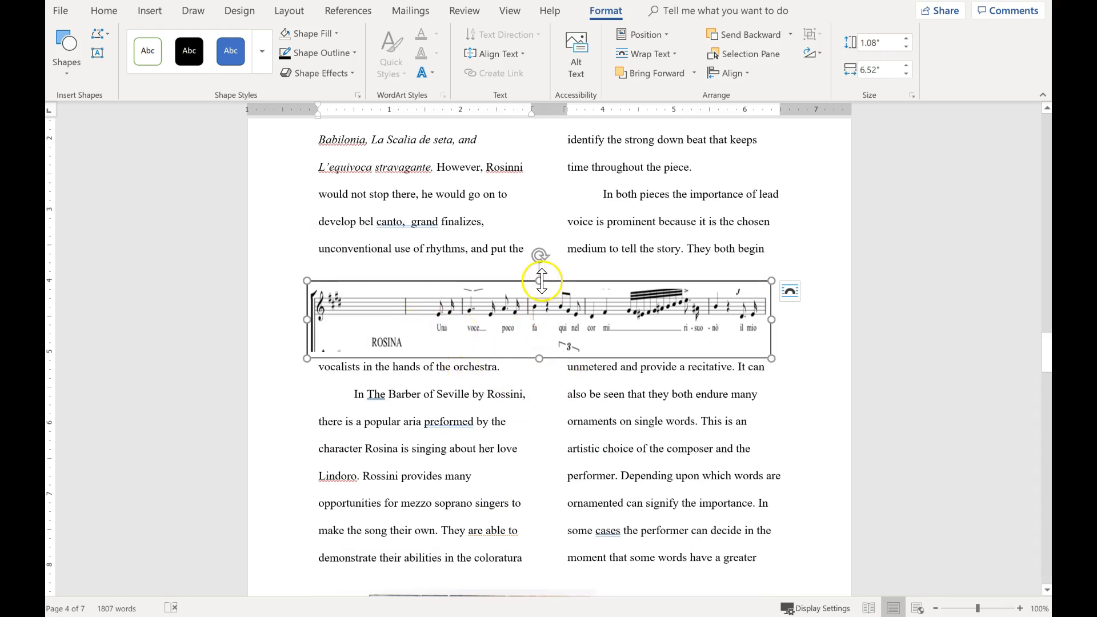
- Enlarge the rectangle around the Rosina score to about 1.18" high and 6.78" wide, extending it downward and on both sides
mouse_move(538, 358)
mouse_down()
mouse_move(541, 382)
mouse_move(543, 366)
mouse_up()
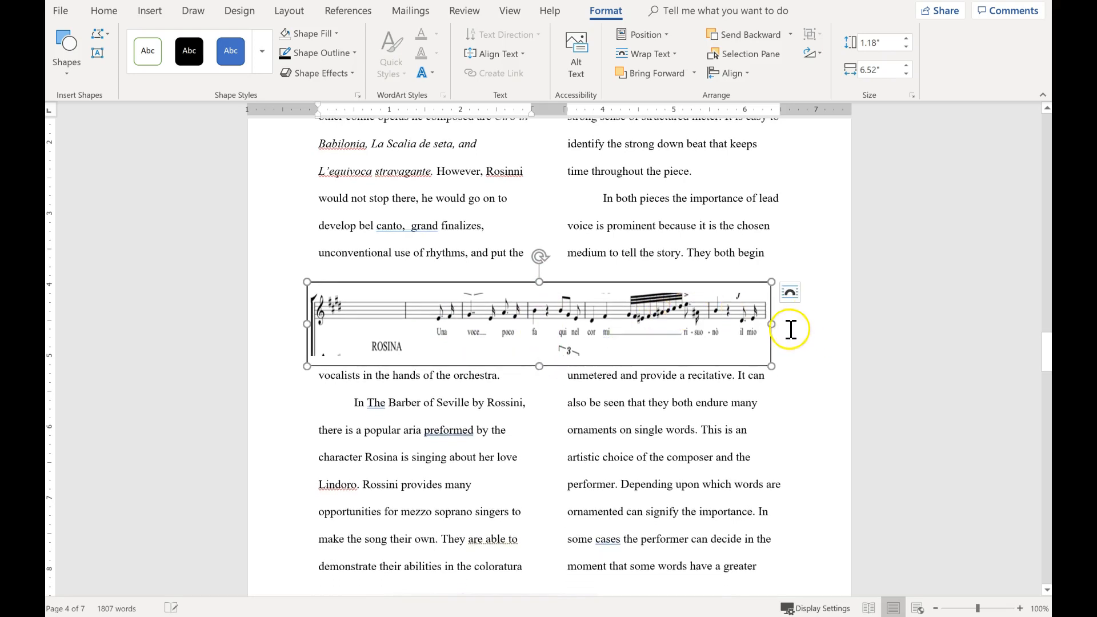
drag(772, 323, 780, 323)
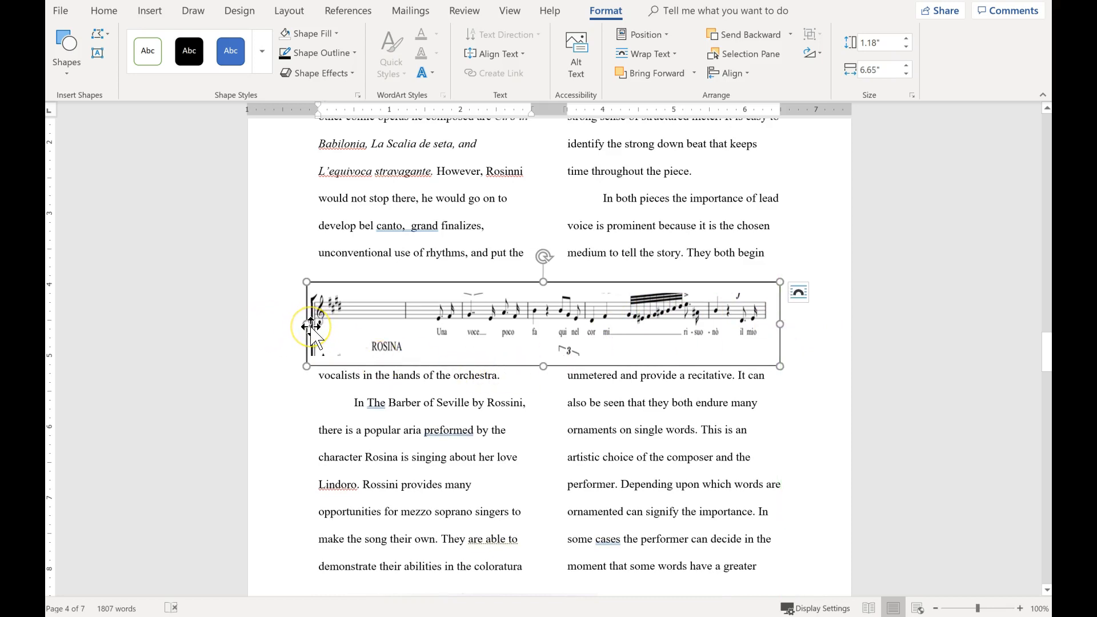
drag(308, 325, 298, 328)
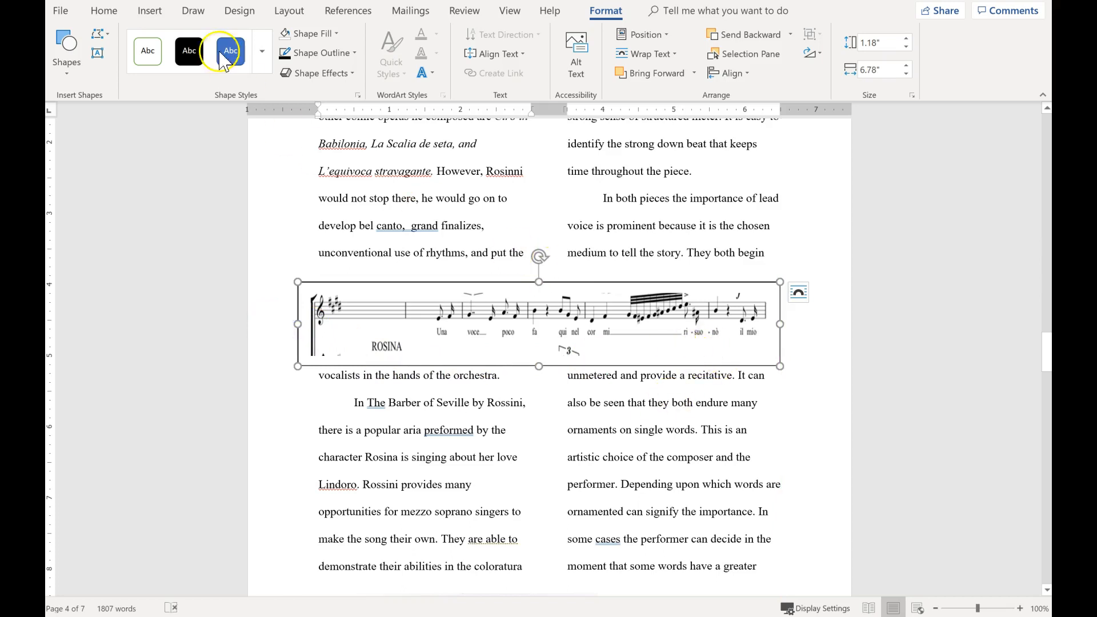
- Draw a text box about 0.84" wide and 0.28" high inside the lower right corner of the rectangle framing the Rosina score
click(155, 11)
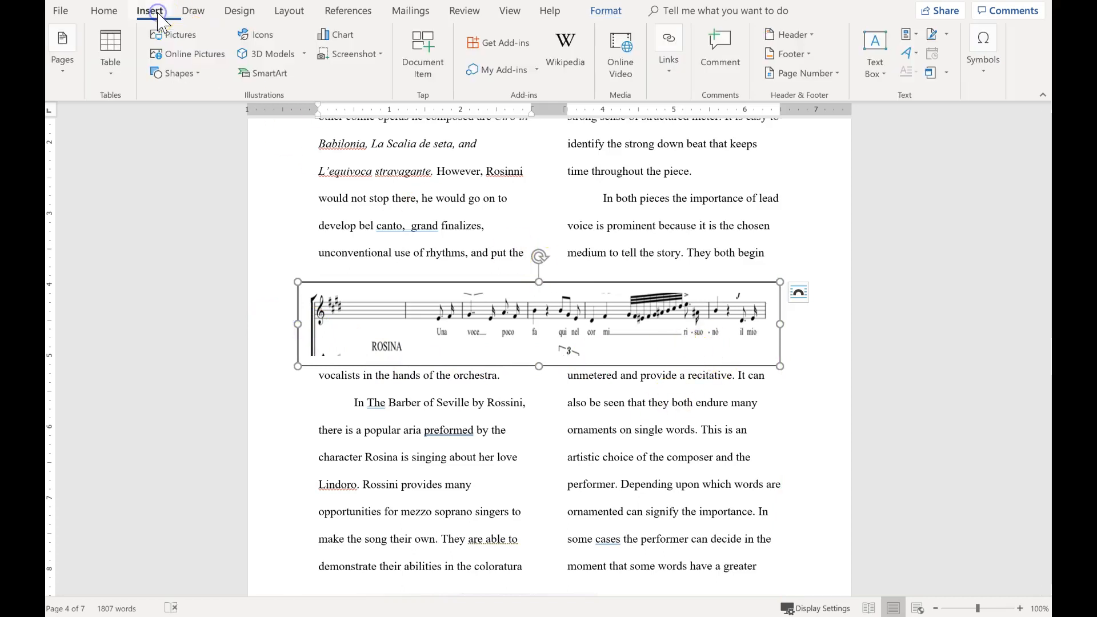
click(174, 73)
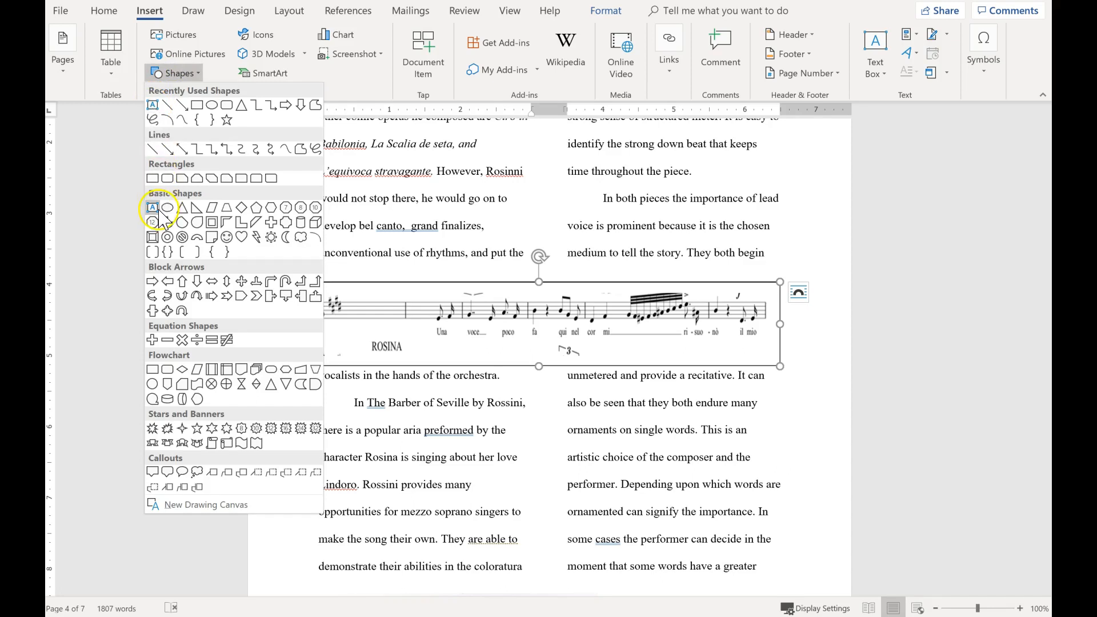
click(153, 178)
click(153, 208)
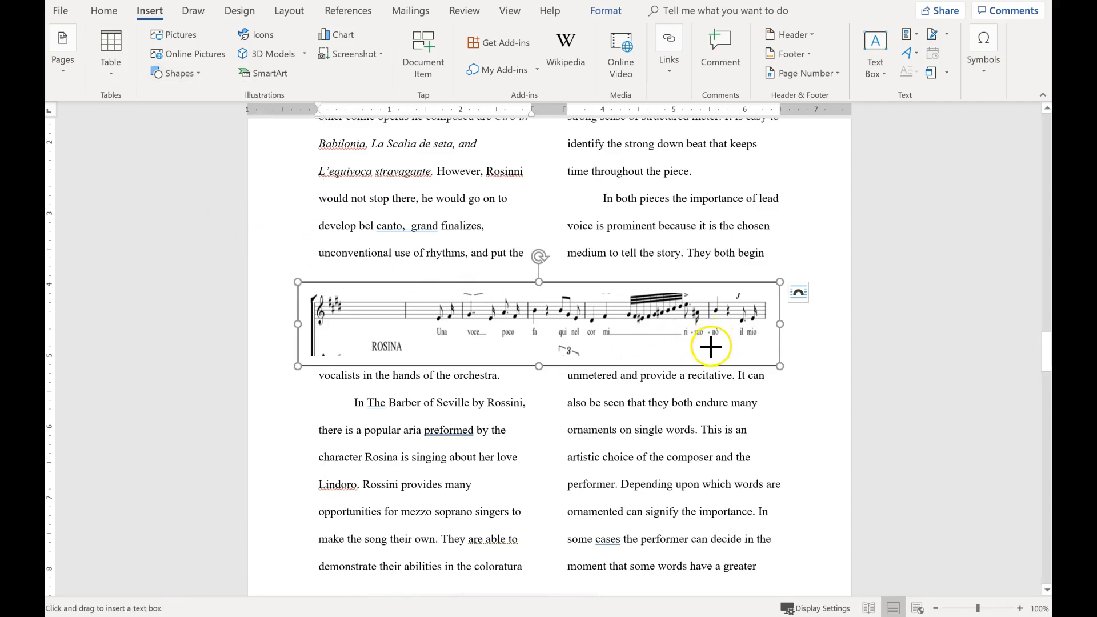
drag(718, 343, 779, 364)
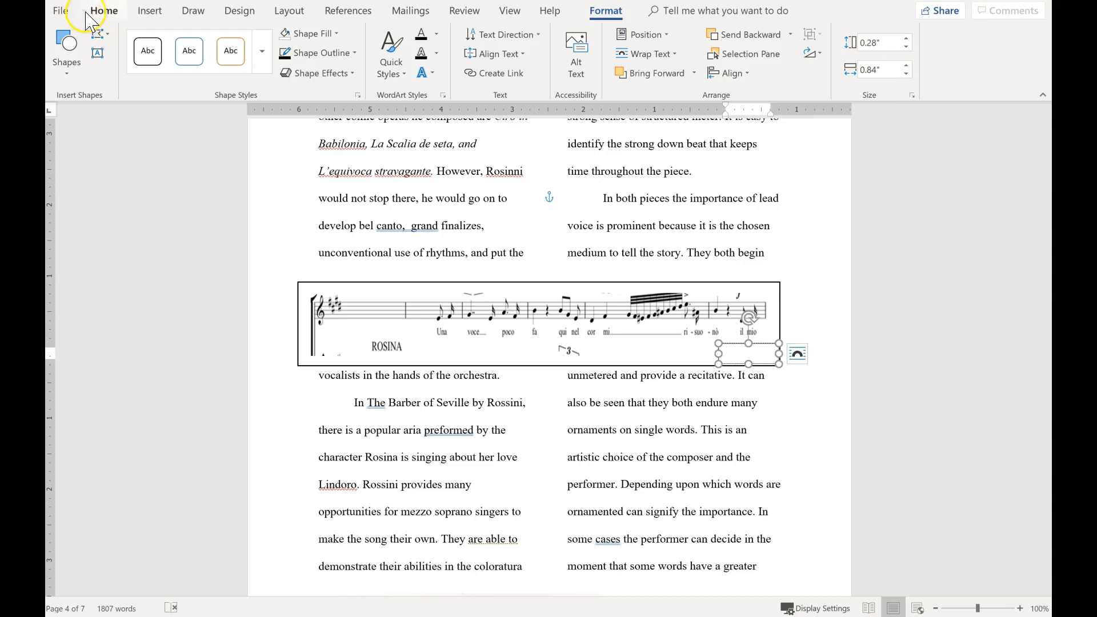
- Enter "Figure 1" in 12-point Times New Roman in the new text box and extend the box's height to about 0.31"
click(117, 10)
click(151, 42)
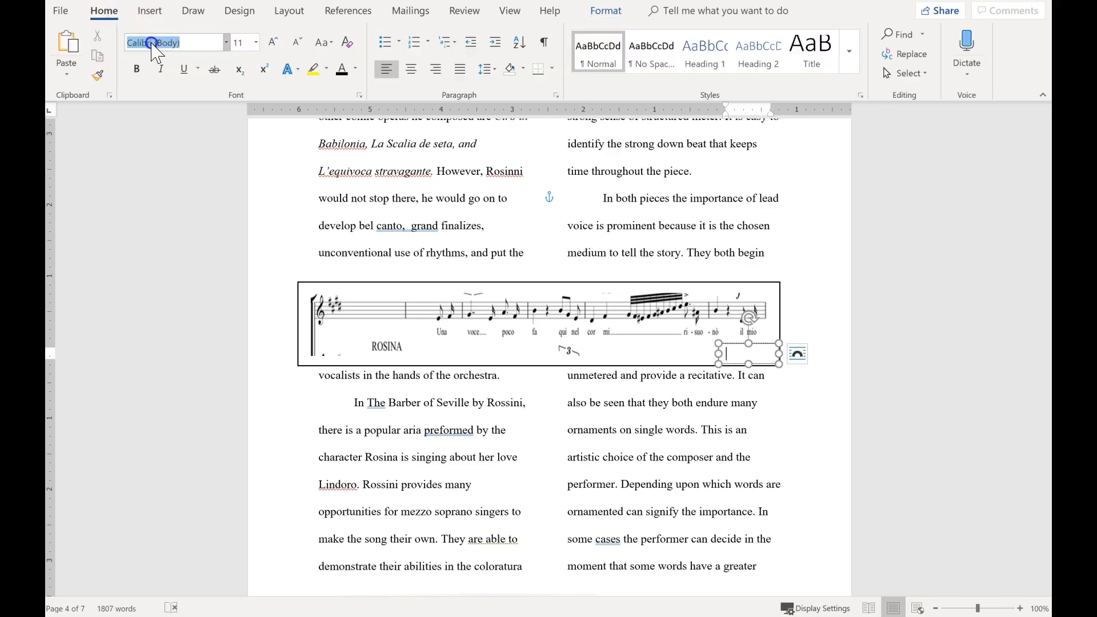
text(Tm)
text(imes New Roman)
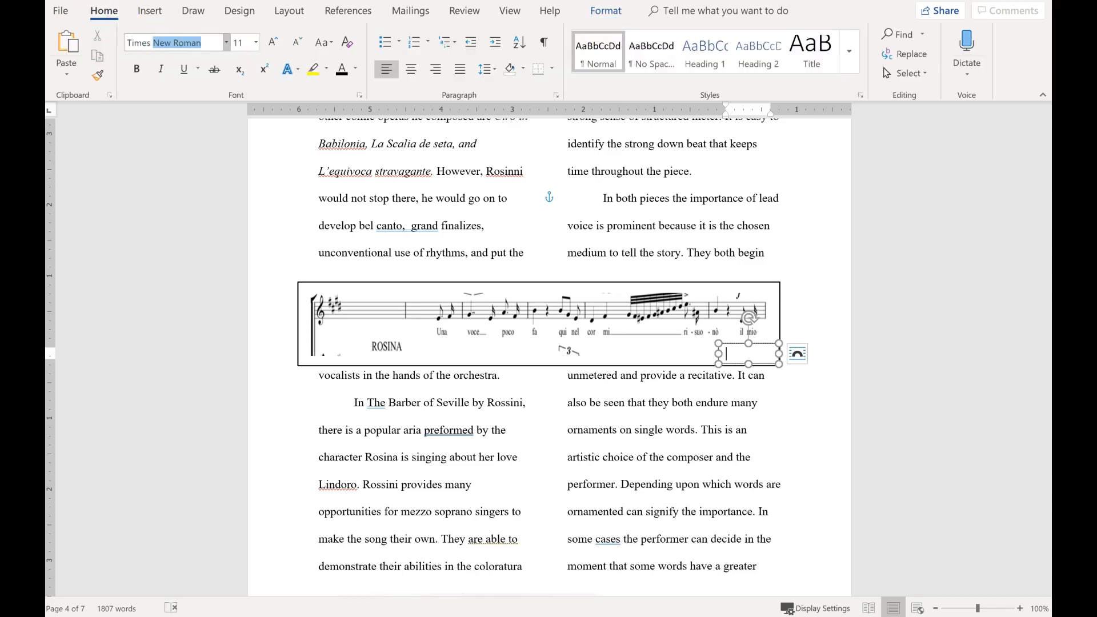
click(245, 44)
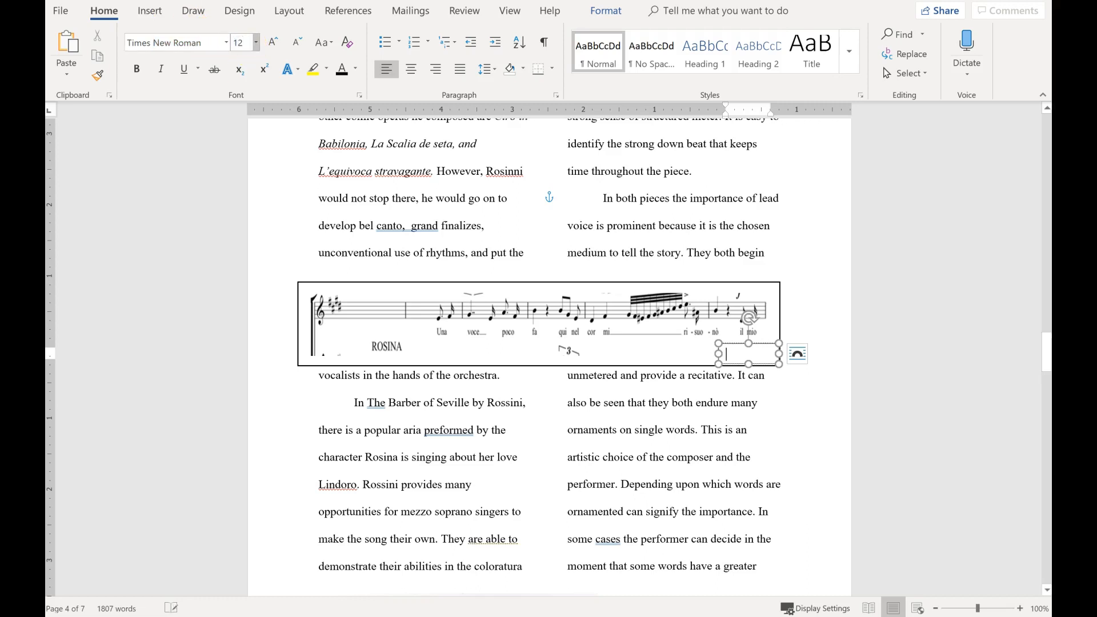
text(Figure 1)
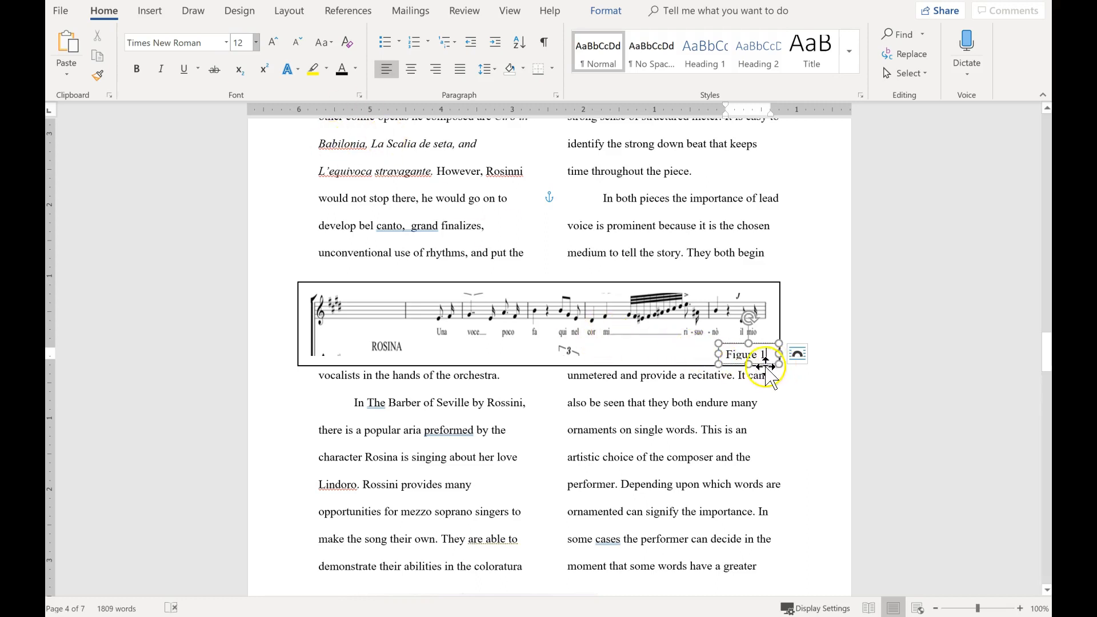
drag(752, 366, 754, 365)
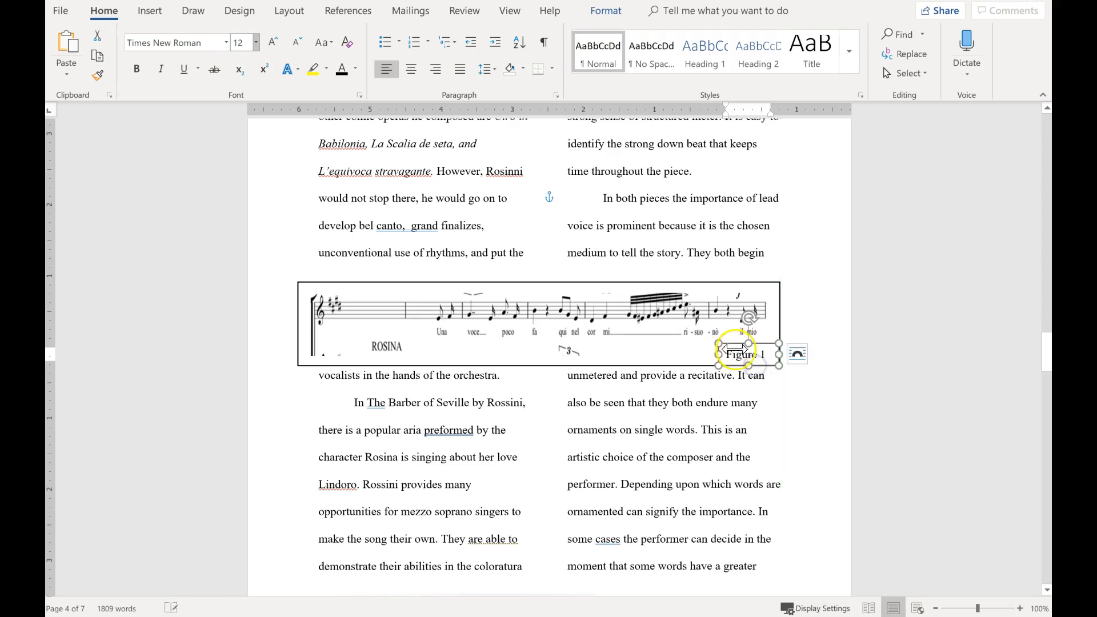
- Give the Figure 1 text box no fill and no outline
click(596, 12)
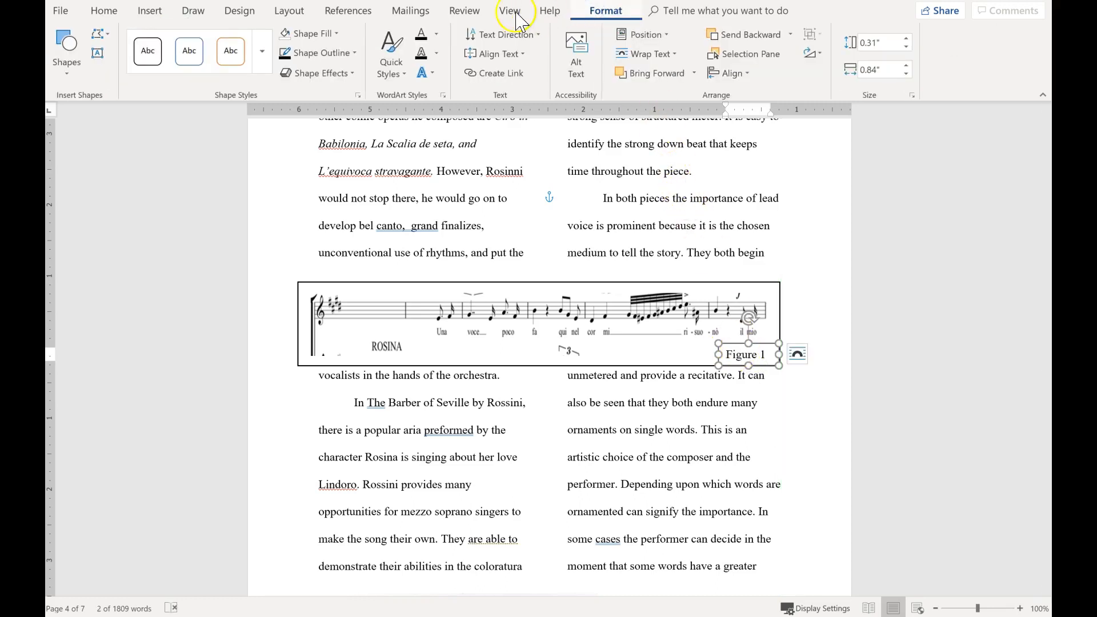
click(317, 35)
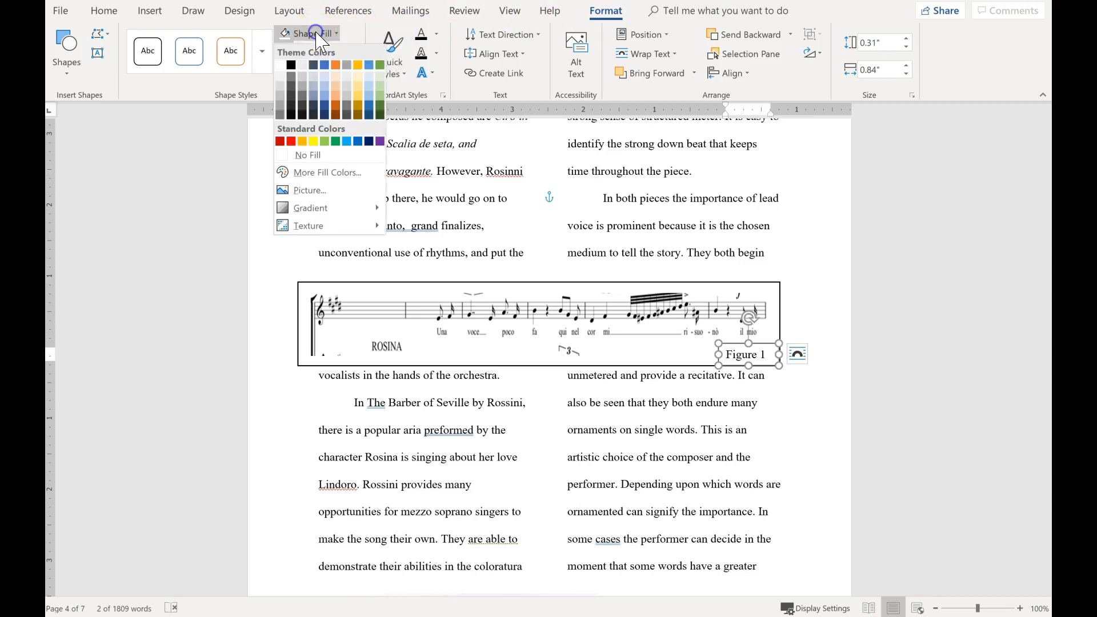
click(309, 161)
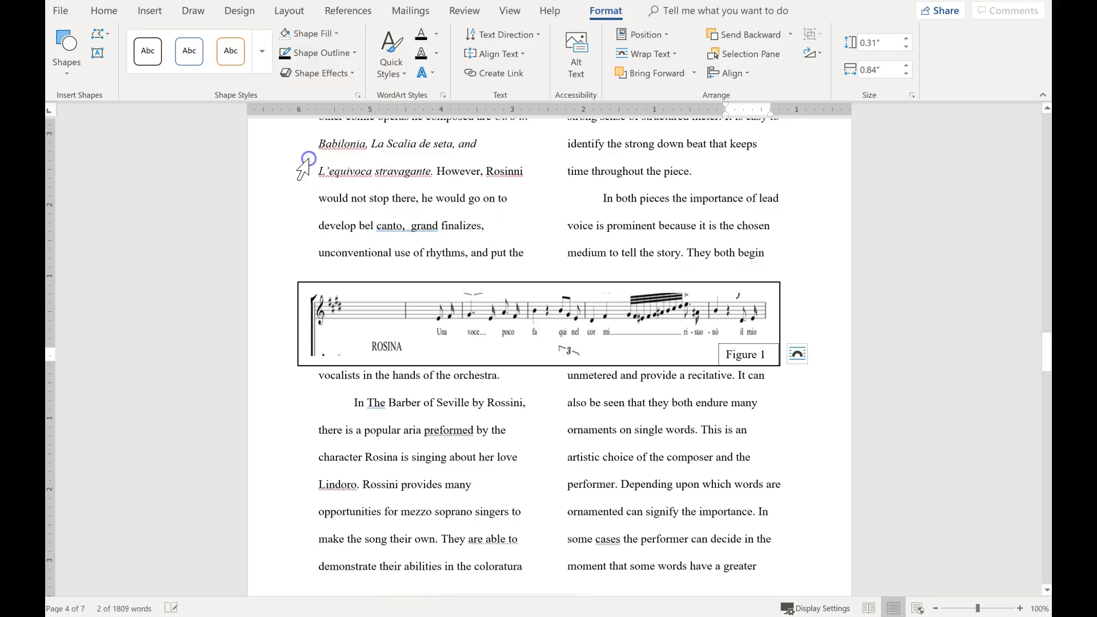
click(324, 54)
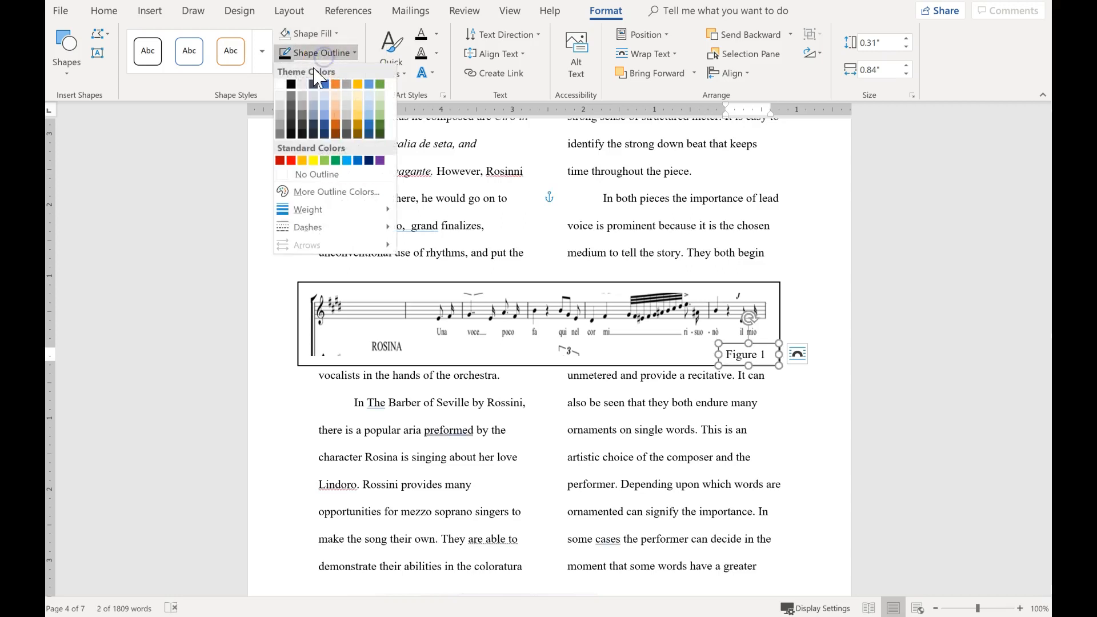
click(328, 174)
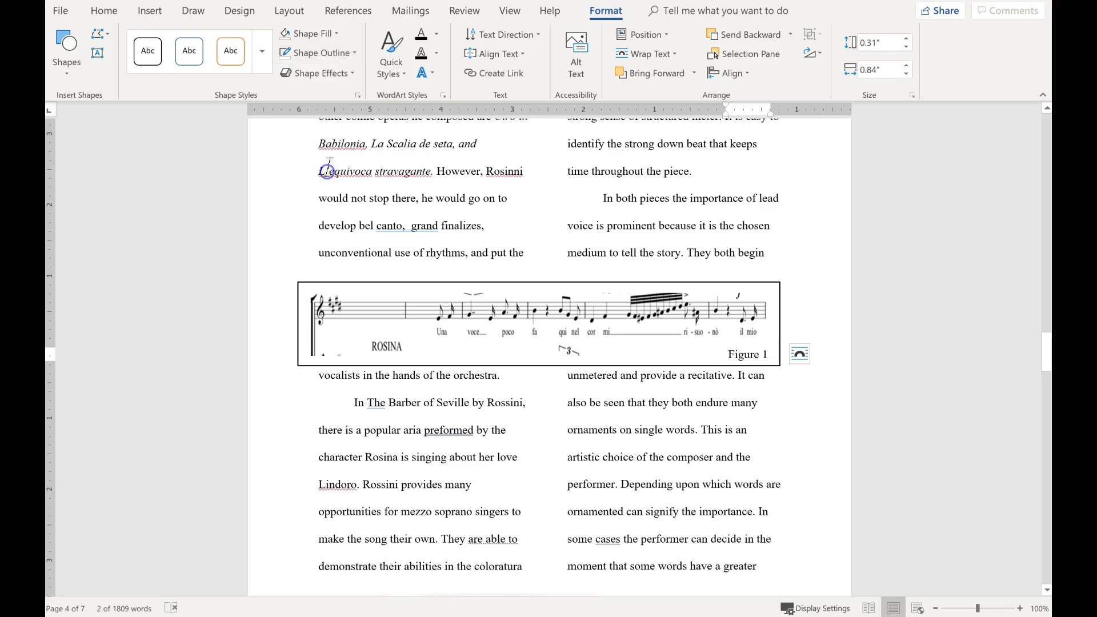
click(821, 316)
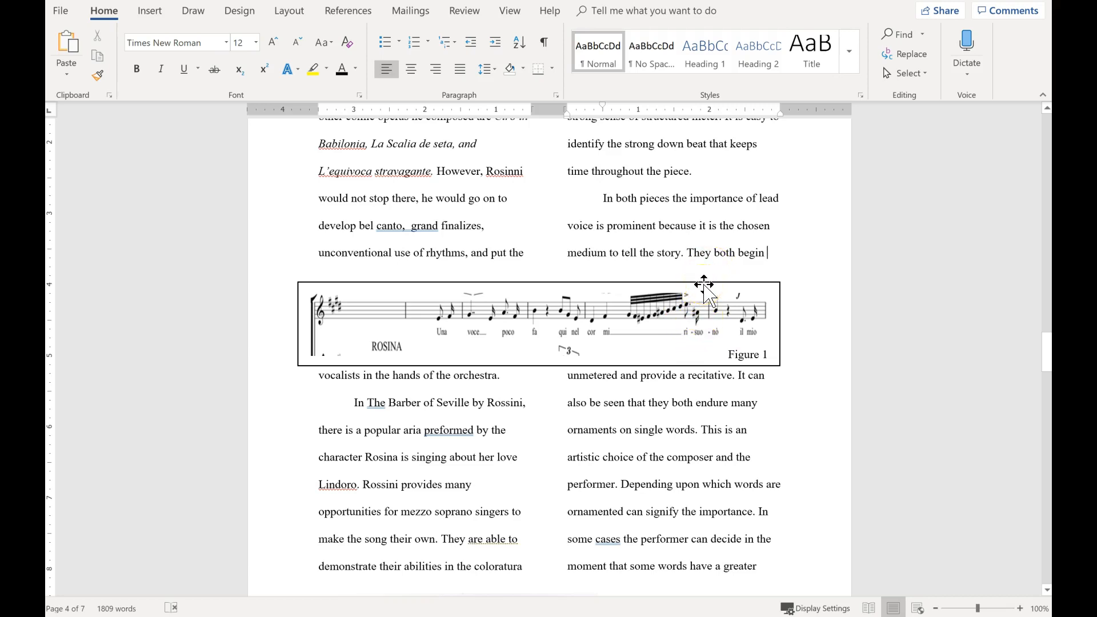
- Select the rectangle, the Rosina score picture and the Figure 1 text box together and move them slightly upward
drag(705, 284, 663, 312)
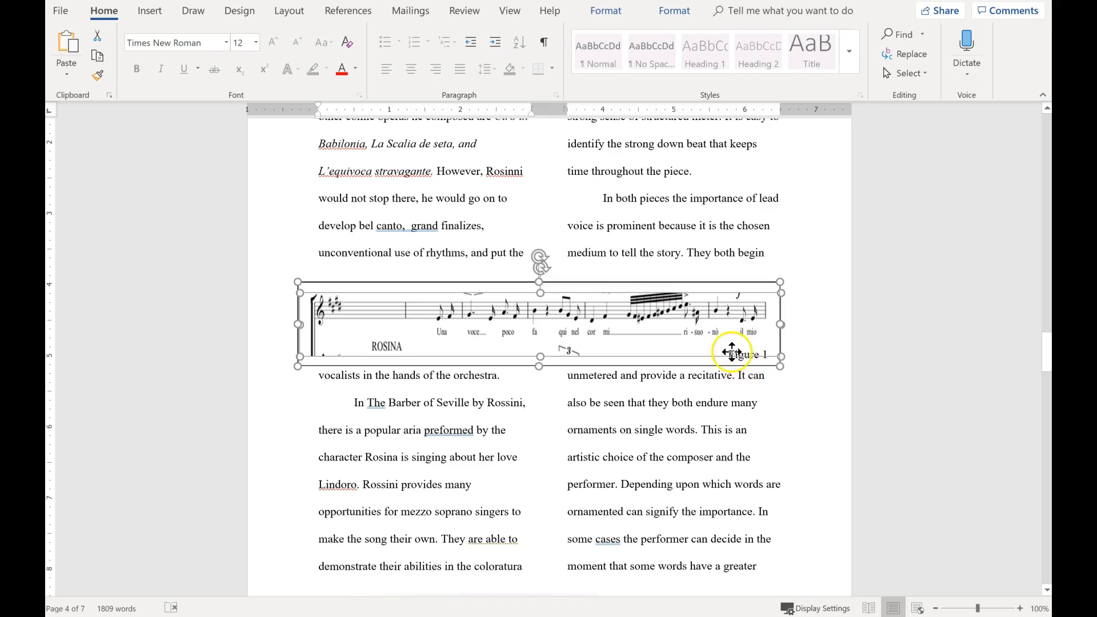
click(731, 352)
click(736, 355)
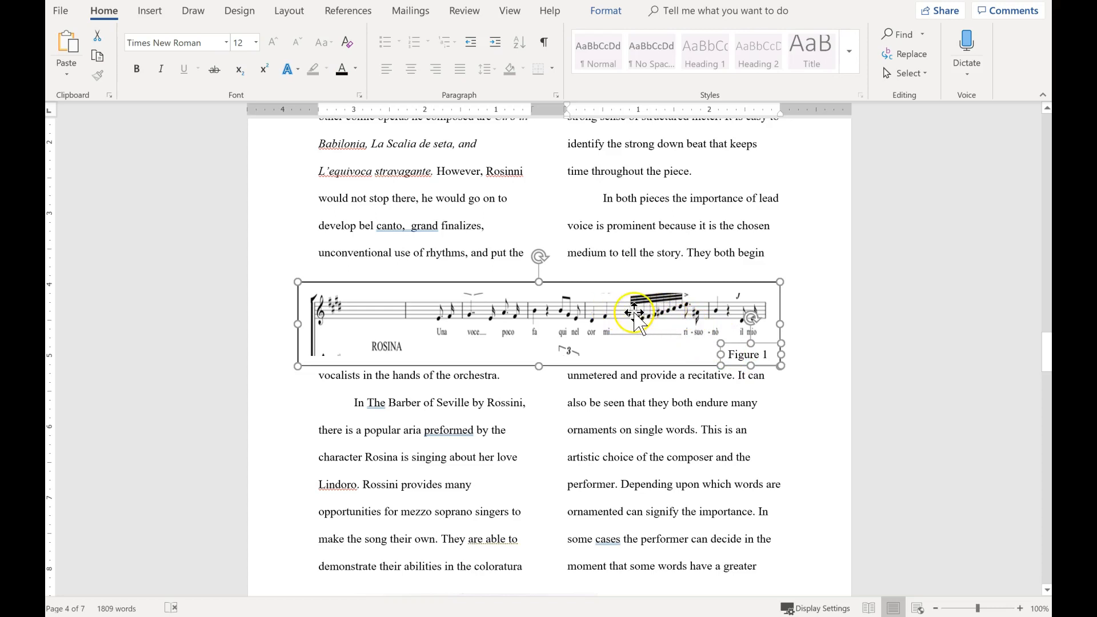
ctrl+click(635, 313)
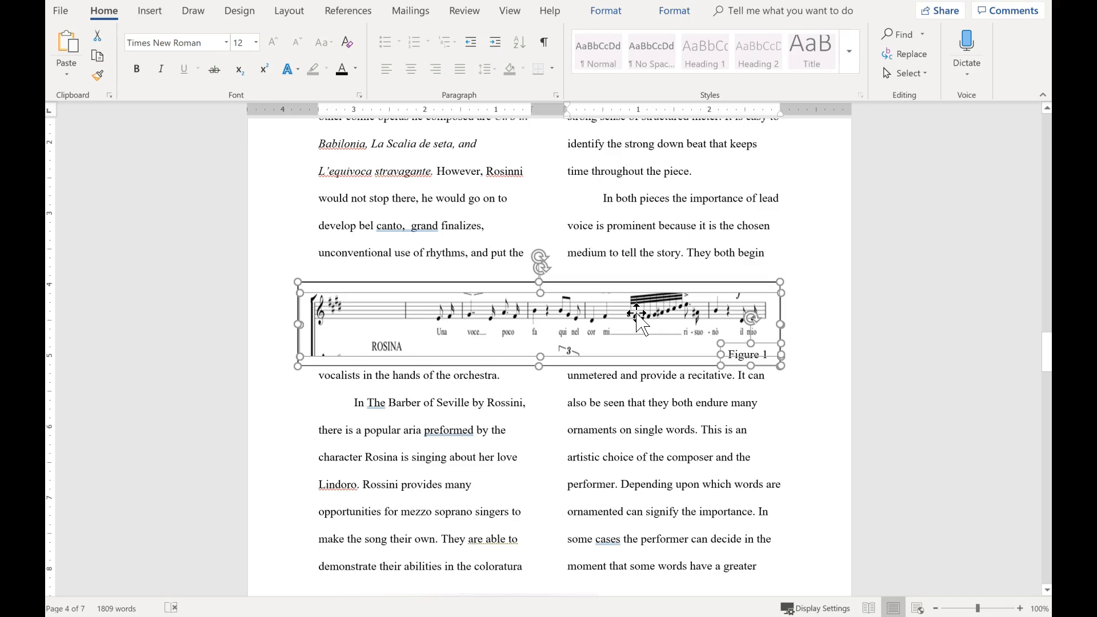
drag(592, 315, 598, 294)
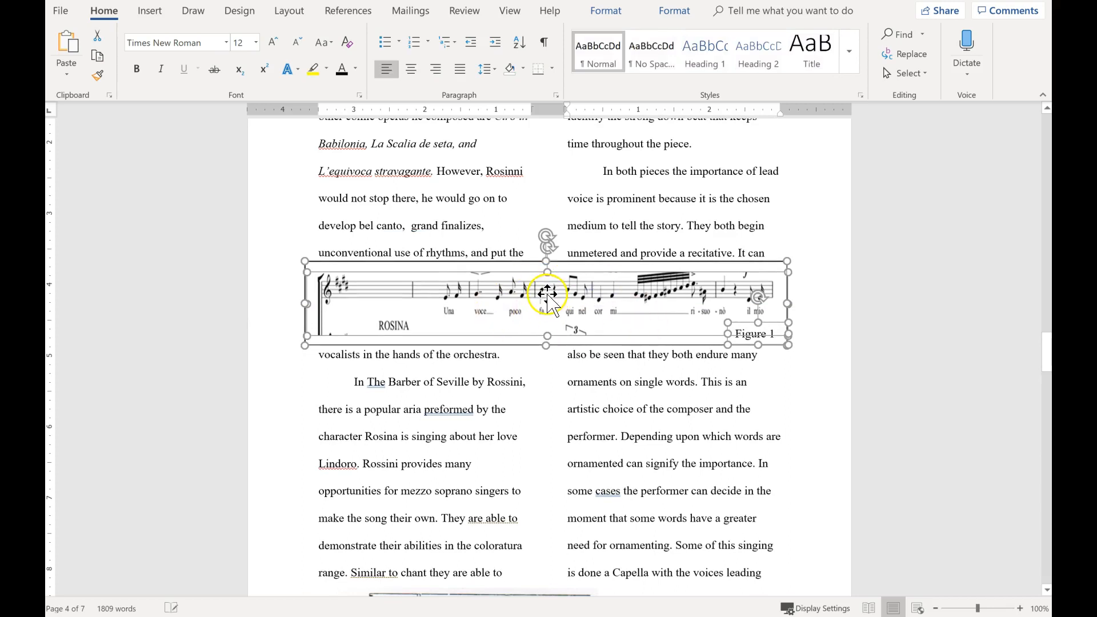
- Group the selected rectangle, Rosina score picture and Figure 1 text box into one object
right_click(554, 295)
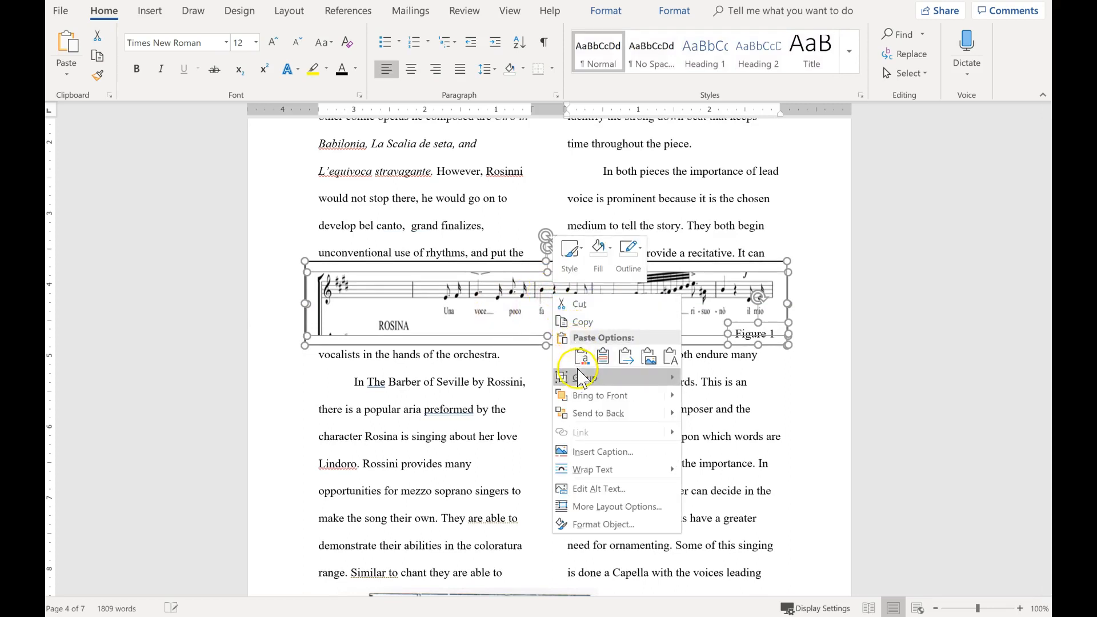
mouse_move(589, 376)
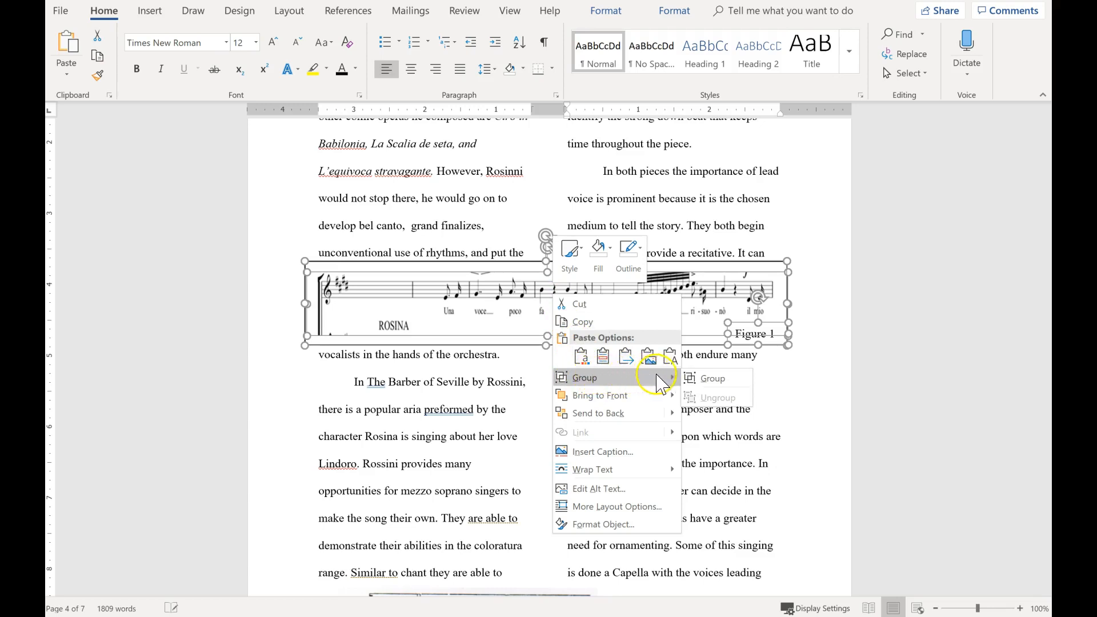
click(698, 379)
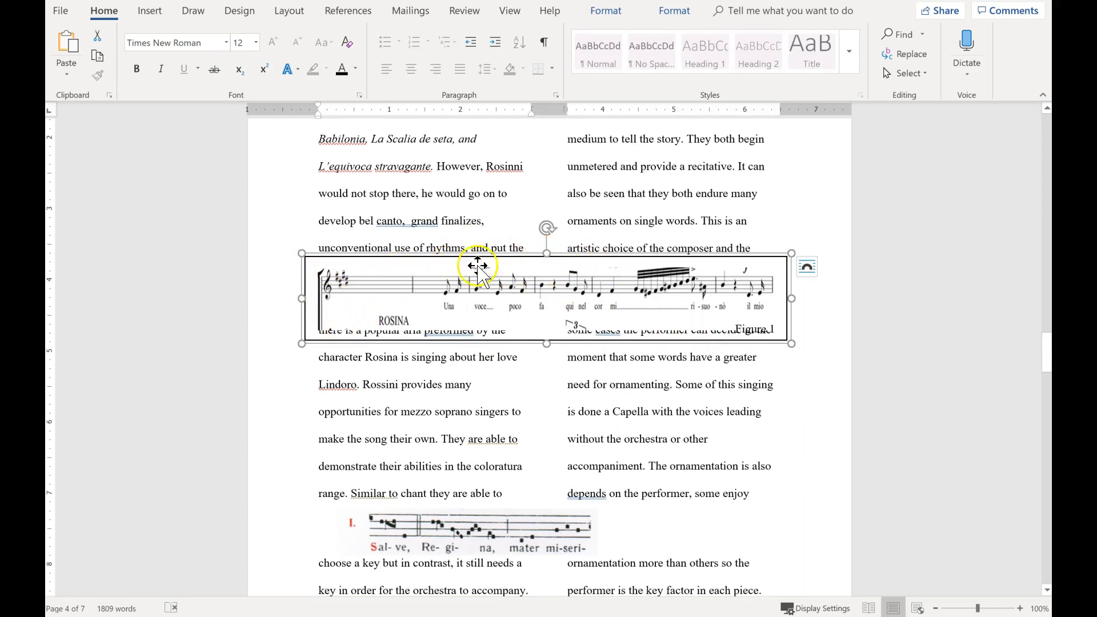
- Set the grouped Rosina figure's text wrapping to Top and Bottom and move it down below the line "vocalists in the hands of the orchestra."
right_click(298, 253)
click(349, 433)
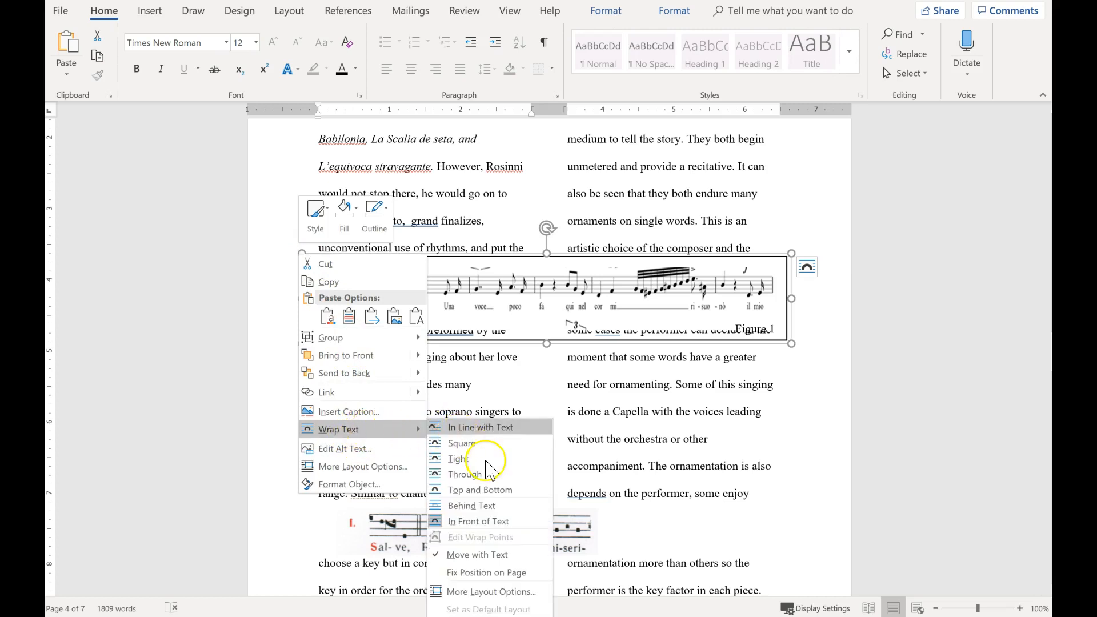
click(472, 491)
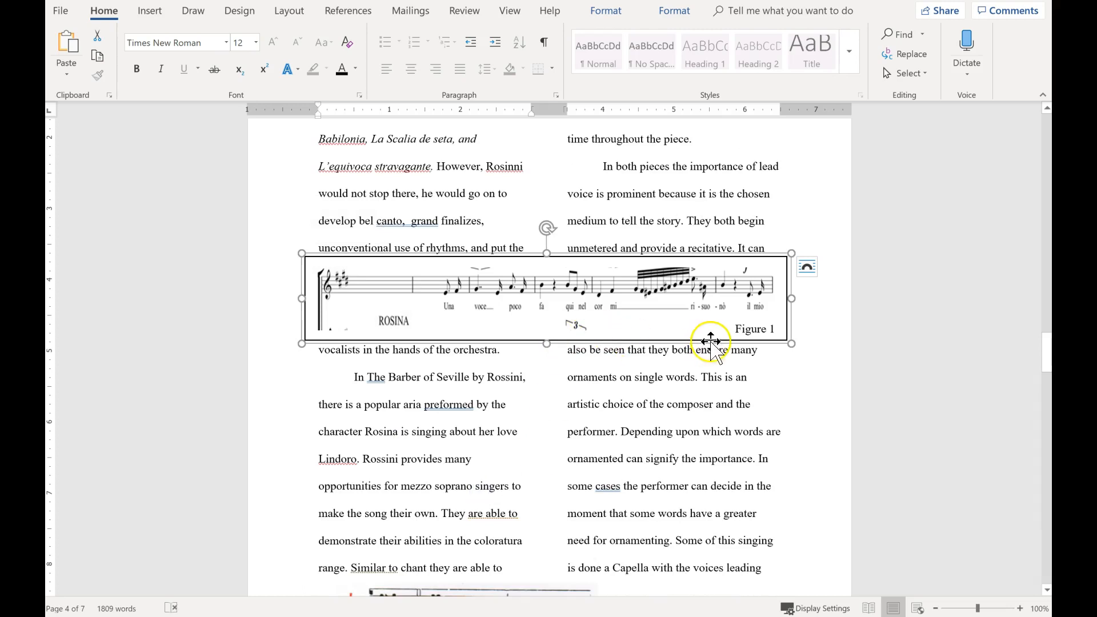
click(829, 284)
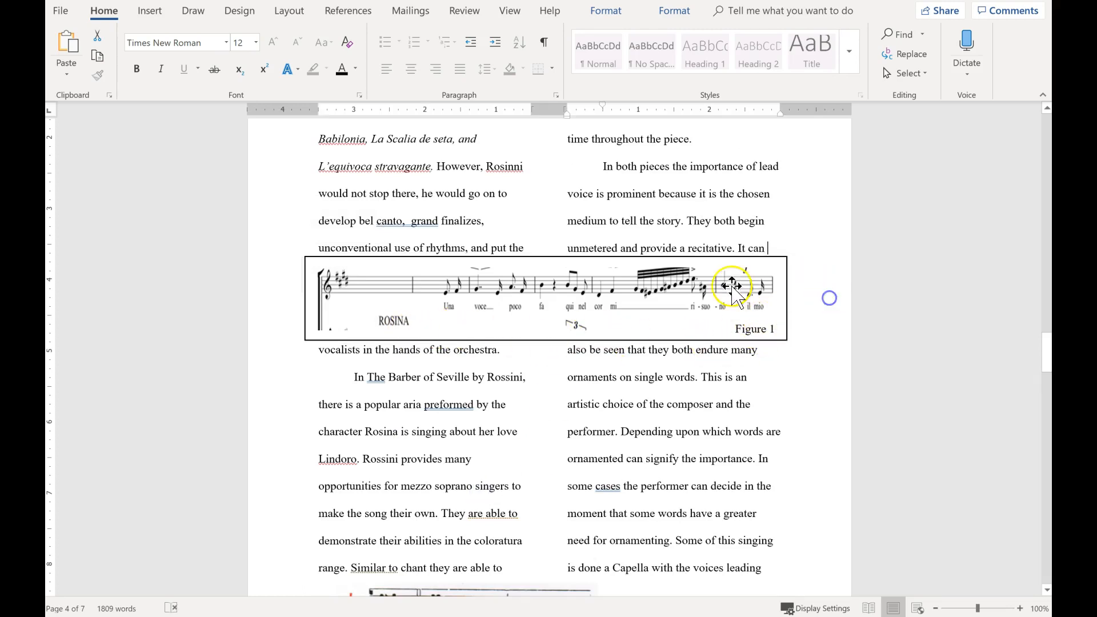
drag(571, 274, 573, 311)
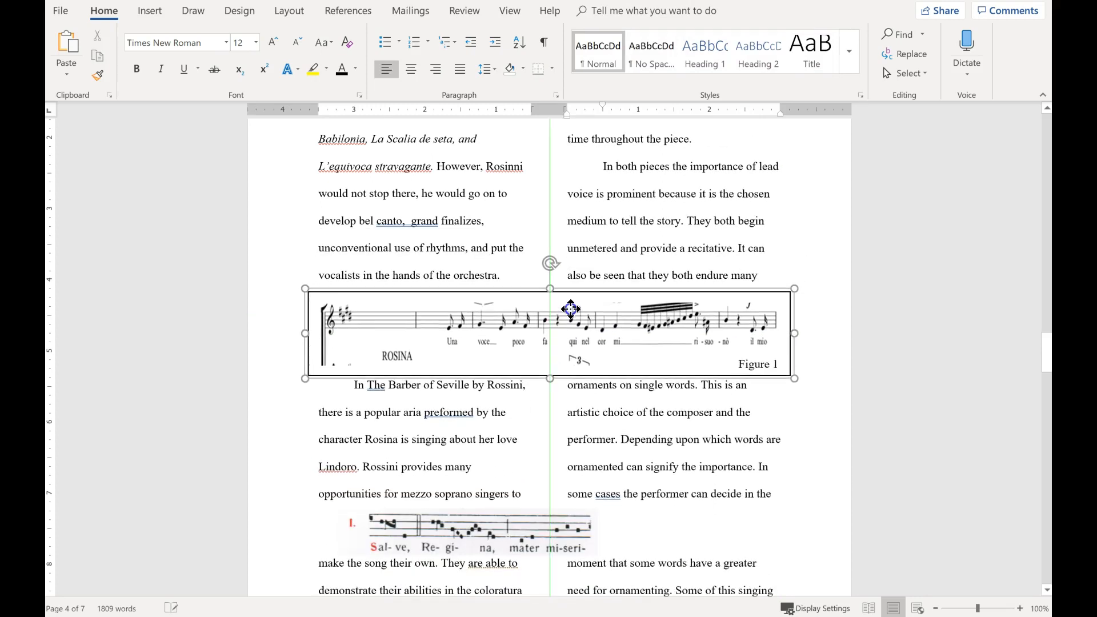
click(851, 337)
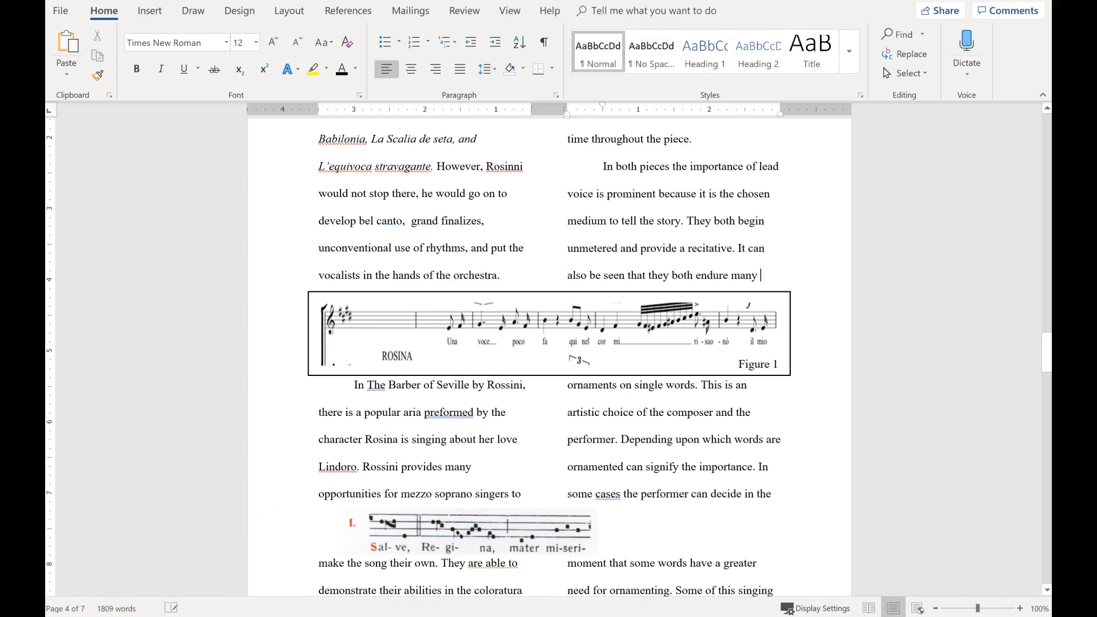